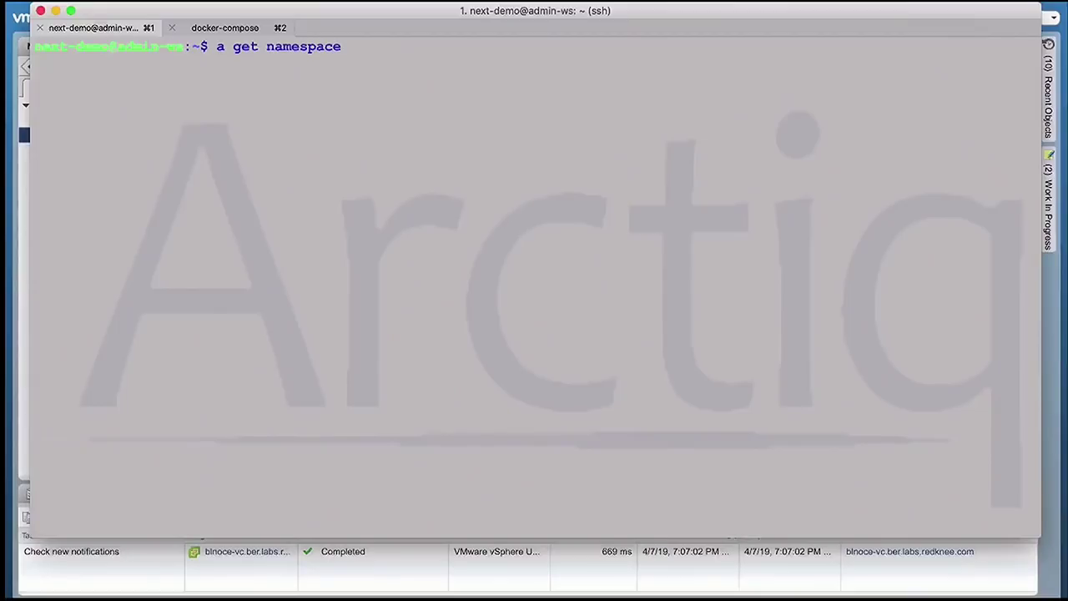
# - List the namespaces of both Kubernetes clusters by running a get namespace and u get namespace
pyautogui.press('Return')
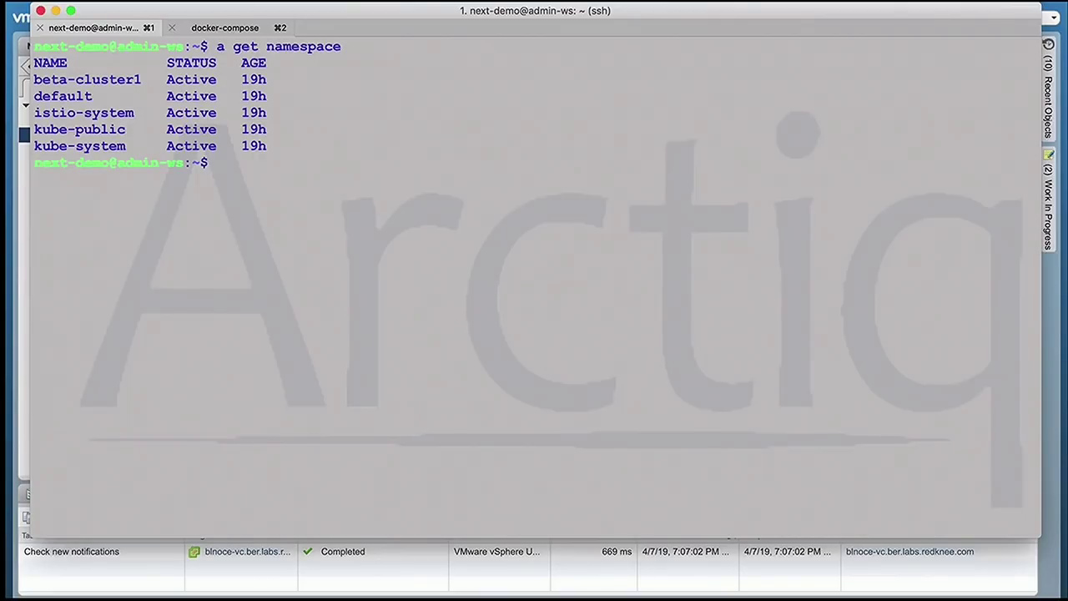
pyautogui.press('Up')
pyautogui.press('Left')
pyautogui.press('Left')
pyautogui.press('Left')
pyautogui.press('Left')
pyautogui.press('Left')
pyautogui.press('Left')
pyautogui.press('Left')
pyautogui.press('Left')
pyautogui.press('Left')
pyautogui.press('Left')
pyautogui.press('Left')
pyautogui.press('Left')
pyautogui.press('Left')
pyautogui.press('Left')
pyautogui.press('Left')
pyautogui.press('Delete')
pyautogui.write('u')
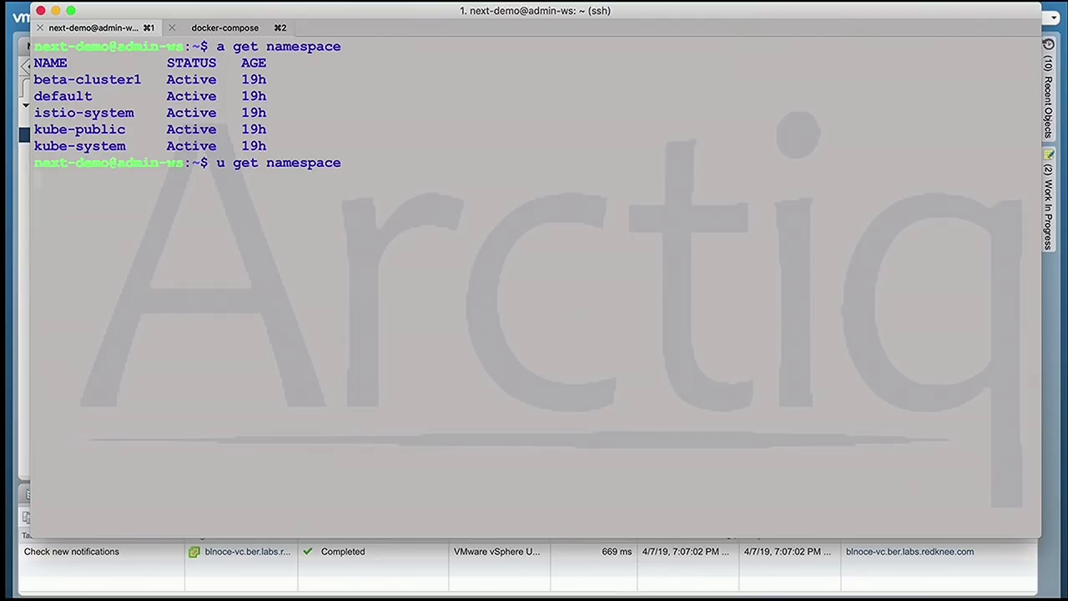
pyautogui.press('Return')
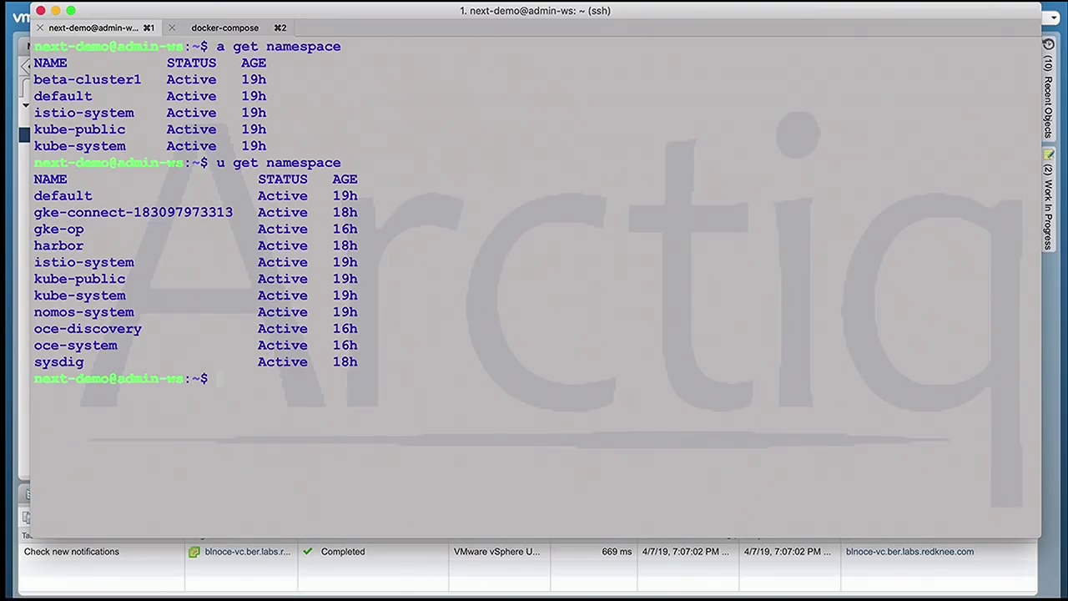
# - List the admin cluster's nodes by running a get nodes
pyautogui.press('Up')
pyautogui.press('Up')
pyautogui.press('Up')
pyautogui.press('Return')
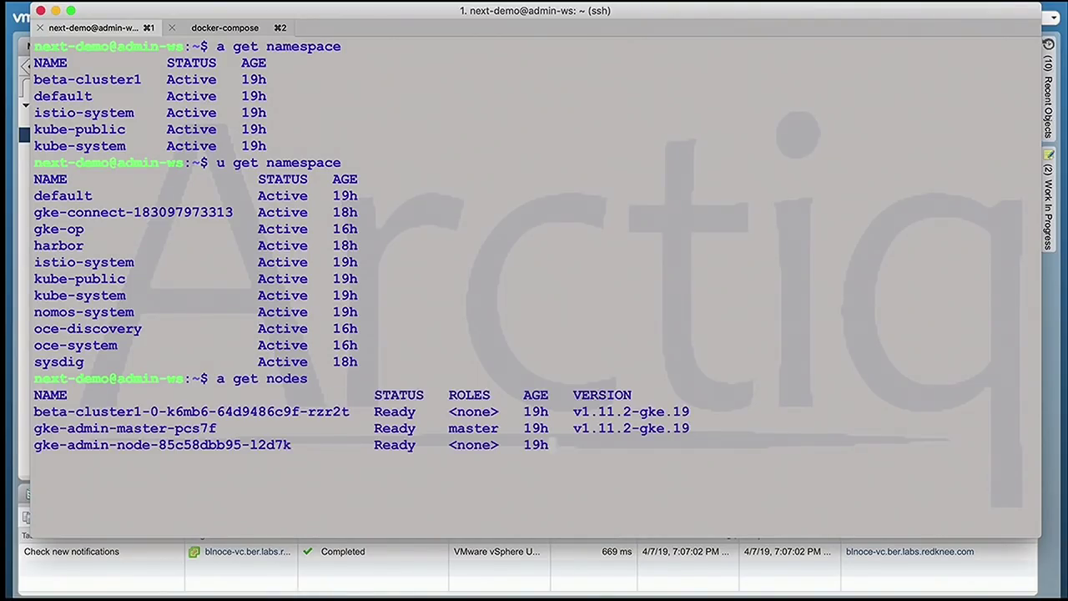
# - List the user cluster's nodes by running u get nodes
pyautogui.press('Up')
pyautogui.press('Left')
pyautogui.press('Left')
pyautogui.press('Left')
pyautogui.press('Left')
pyautogui.press('Left')
pyautogui.press('Left')
pyautogui.press('Left')
pyautogui.press('Left')
pyautogui.press('Left')
pyautogui.press('Left')
pyautogui.press('BackSpace')
pyautogui.write('u')
pyautogui.press('Return')
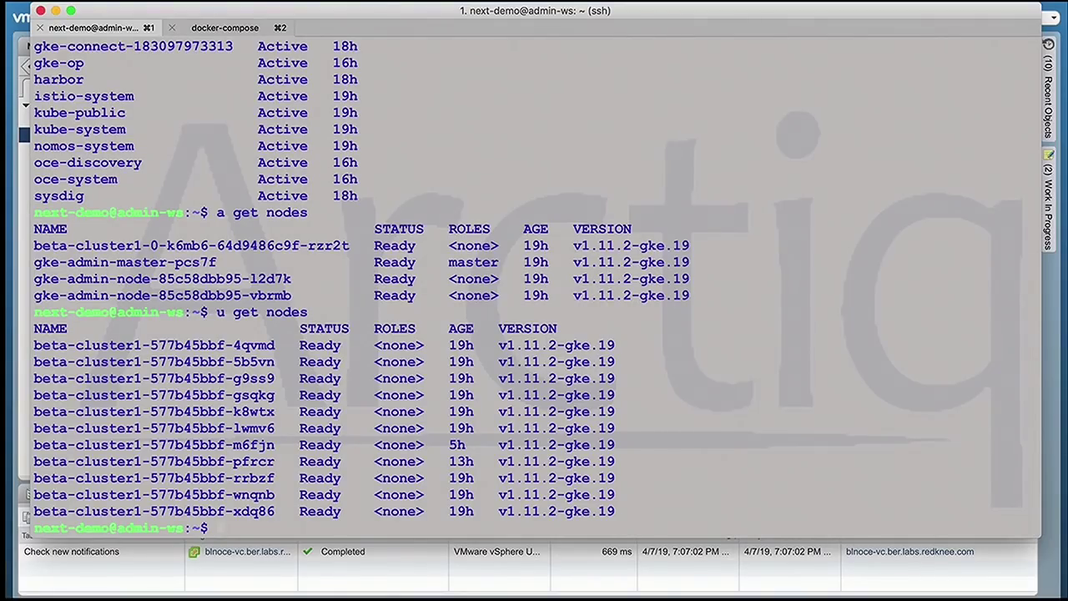
# - Switch to the vSphere Web Client, look through the VM, storage and networking inventories, and return to the hosts view to collapse the GKEOP pool
pyautogui.press('super+Tab')
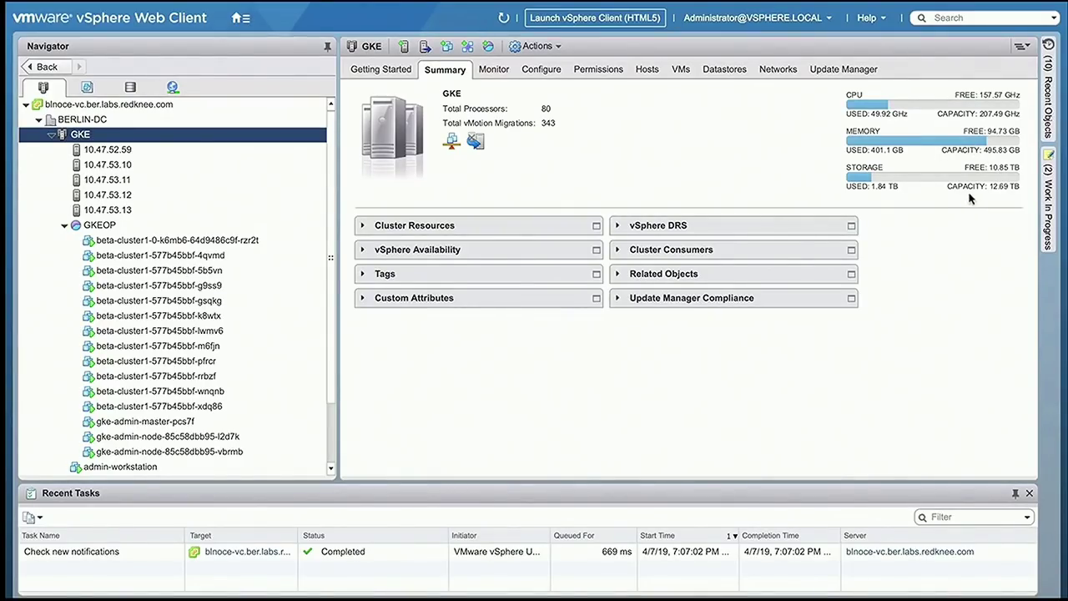
pyautogui.click(86, 87)
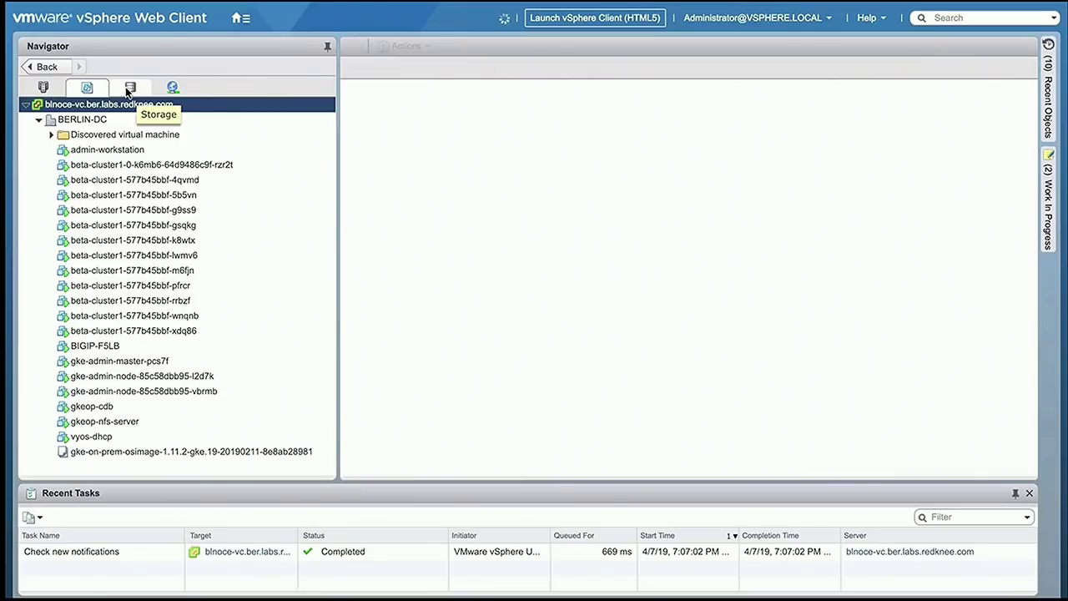
pyautogui.click(128, 89)
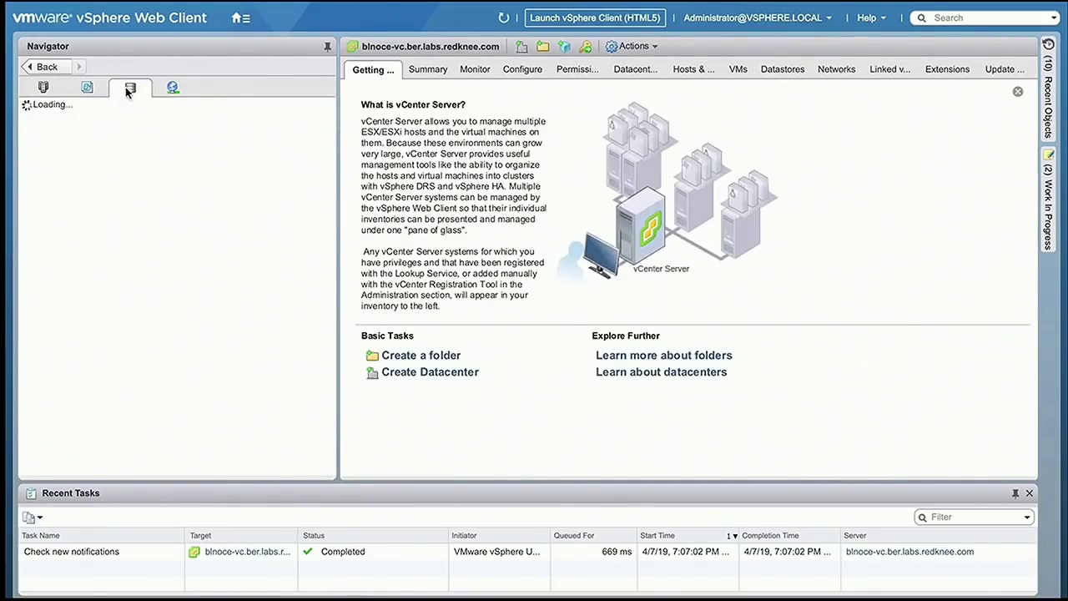
pyautogui.click(173, 88)
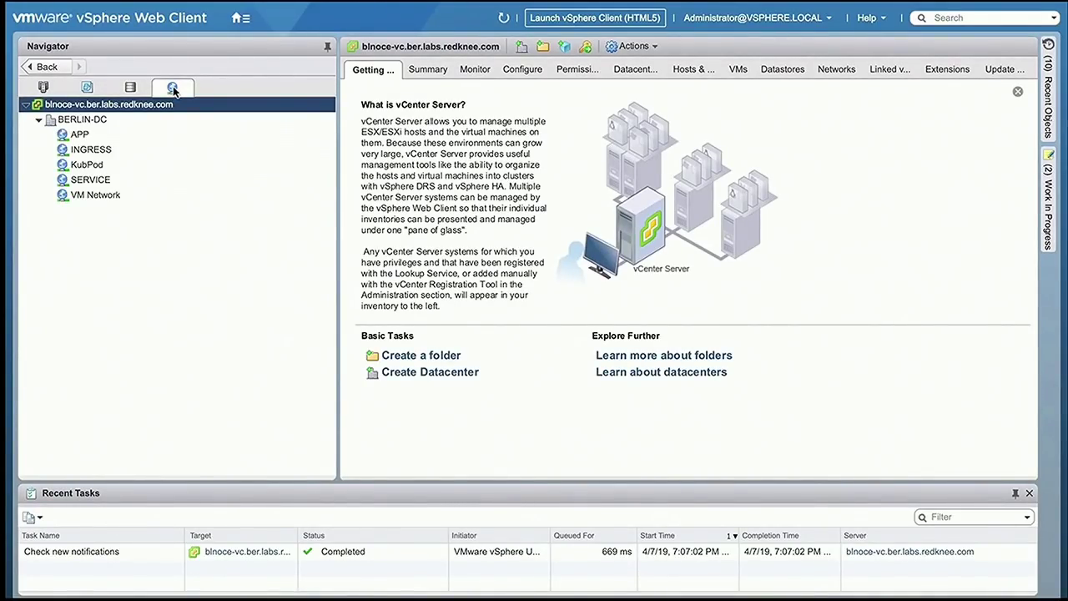
pyautogui.click(45, 88)
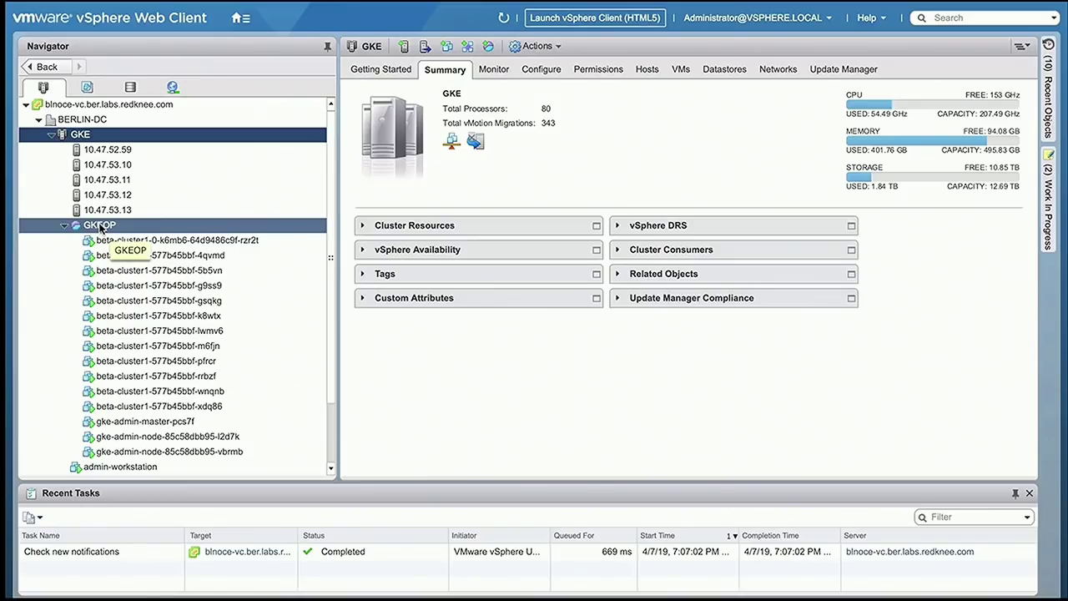
pyautogui.click(63, 226)
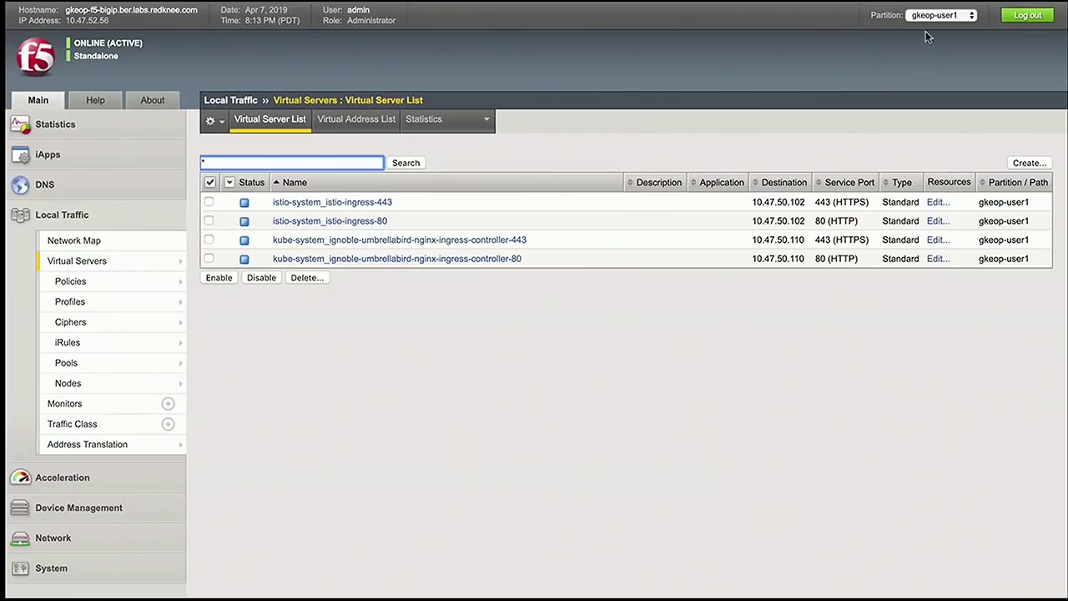
# - Show the virtual servers of the gkeop-admin partition in F5 BIG-IP and open the Virtual Address List
pyautogui.click(960, 16)
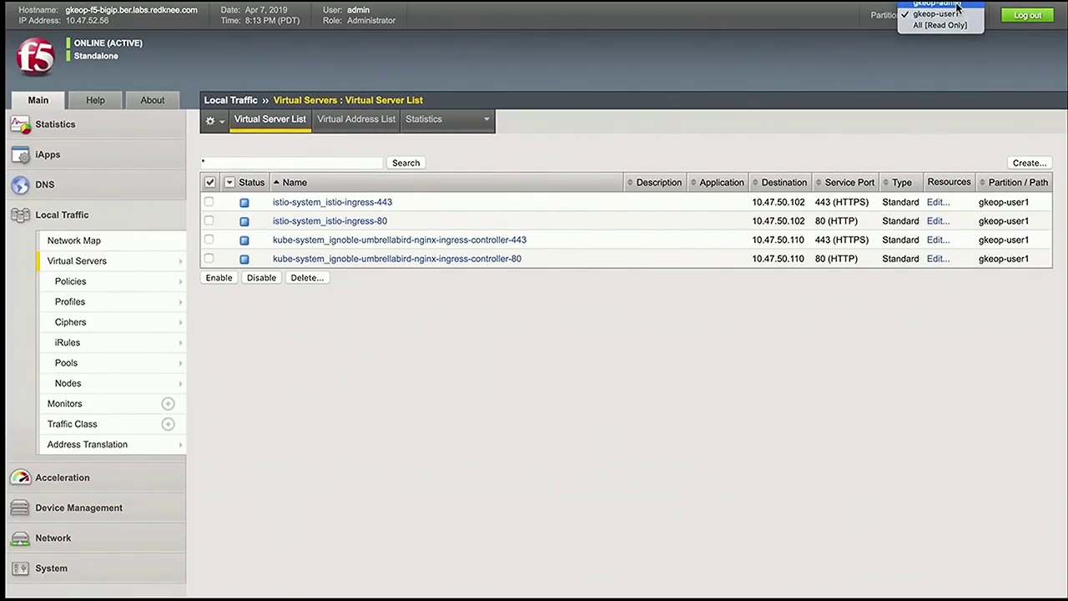
pyautogui.click(937, 4)
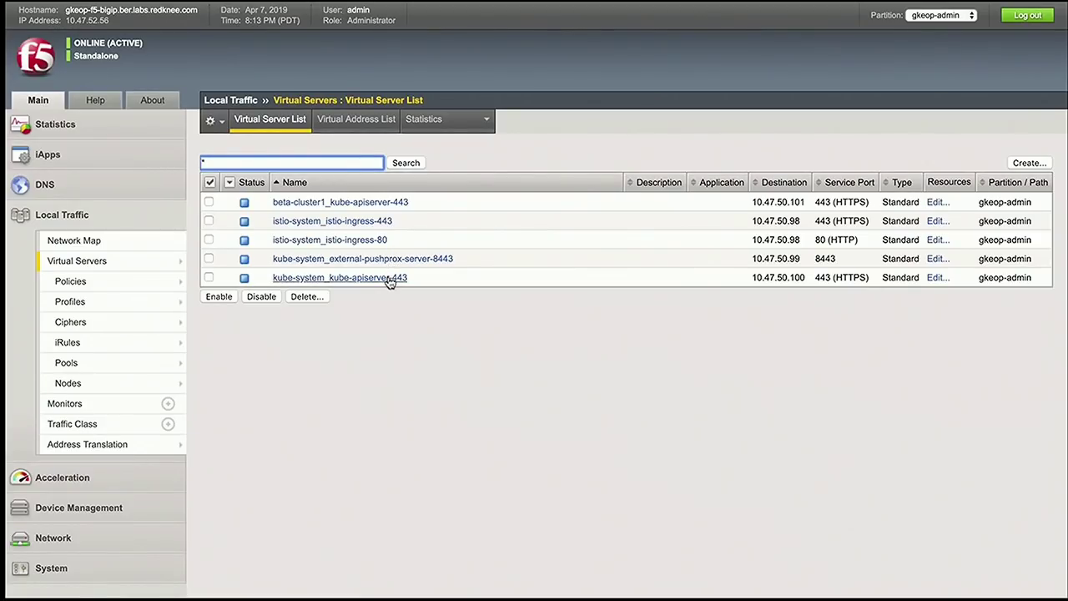
pyautogui.moveTo(171, 263)
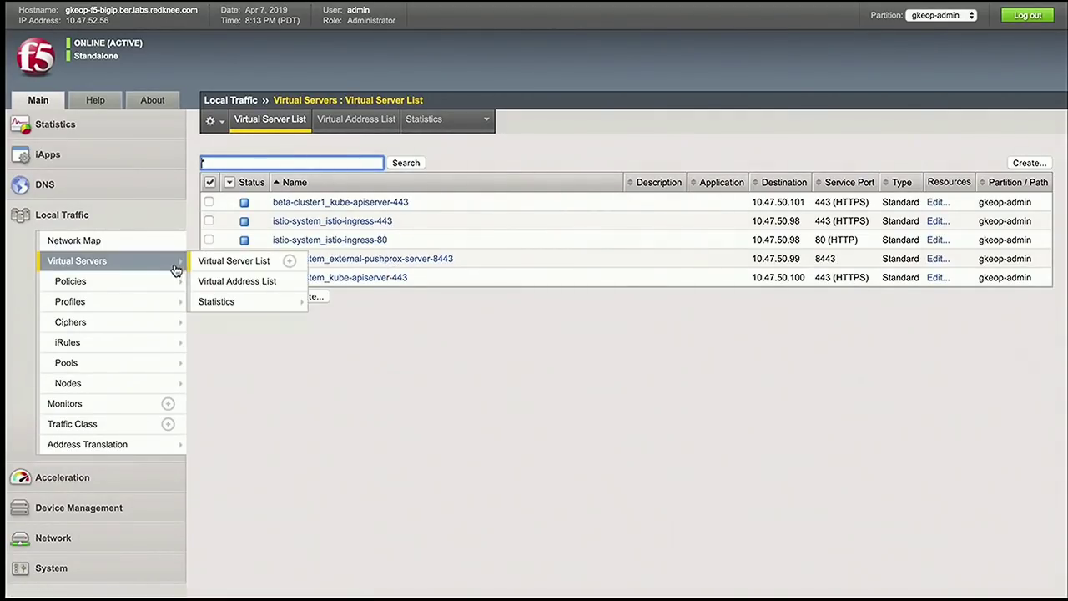
pyautogui.click(217, 284)
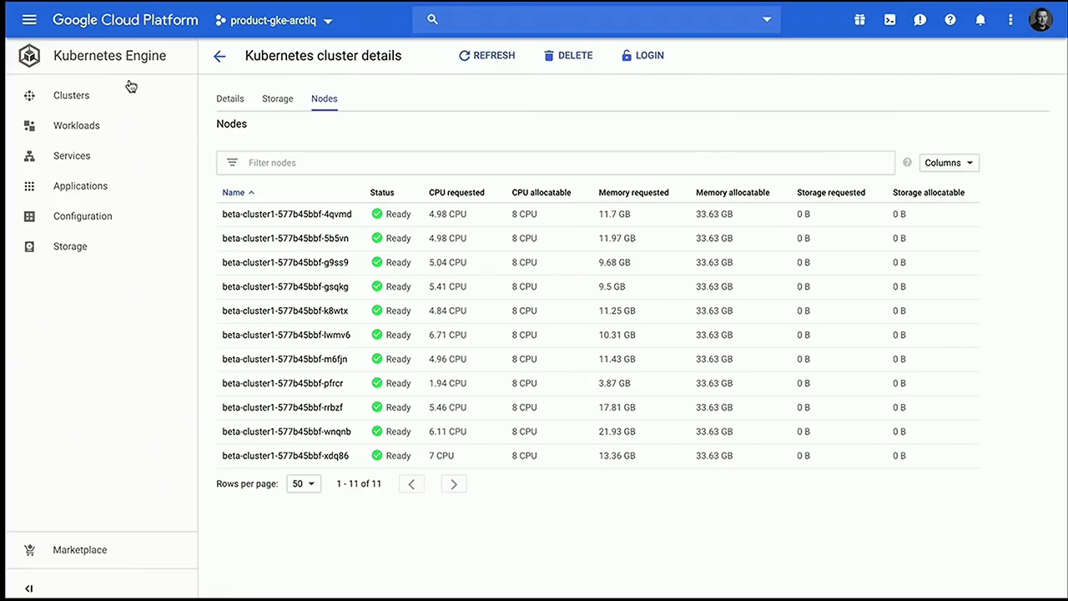
# - Open the optiva-charging-engine-germany cluster from the Kubernetes clusters list and view its details and nodes
pyautogui.click(86, 101)
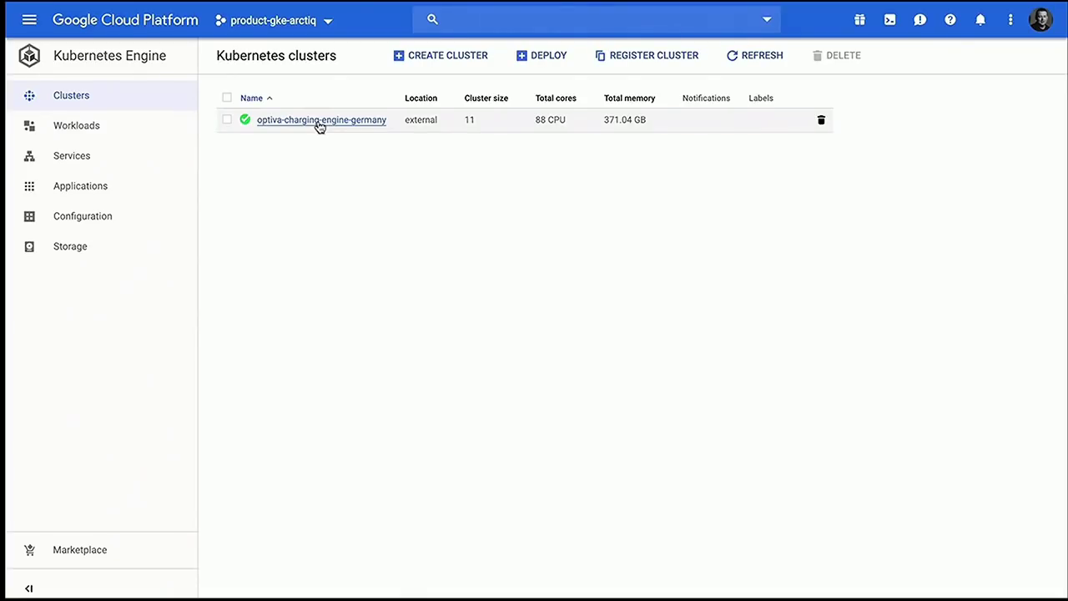
pyautogui.click(320, 123)
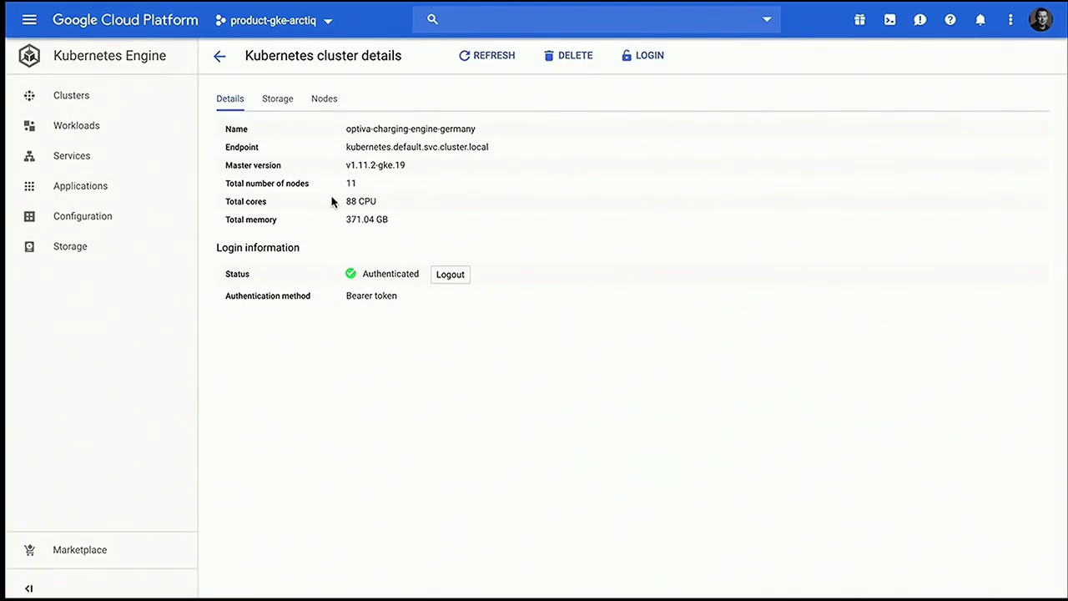
pyautogui.click(324, 100)
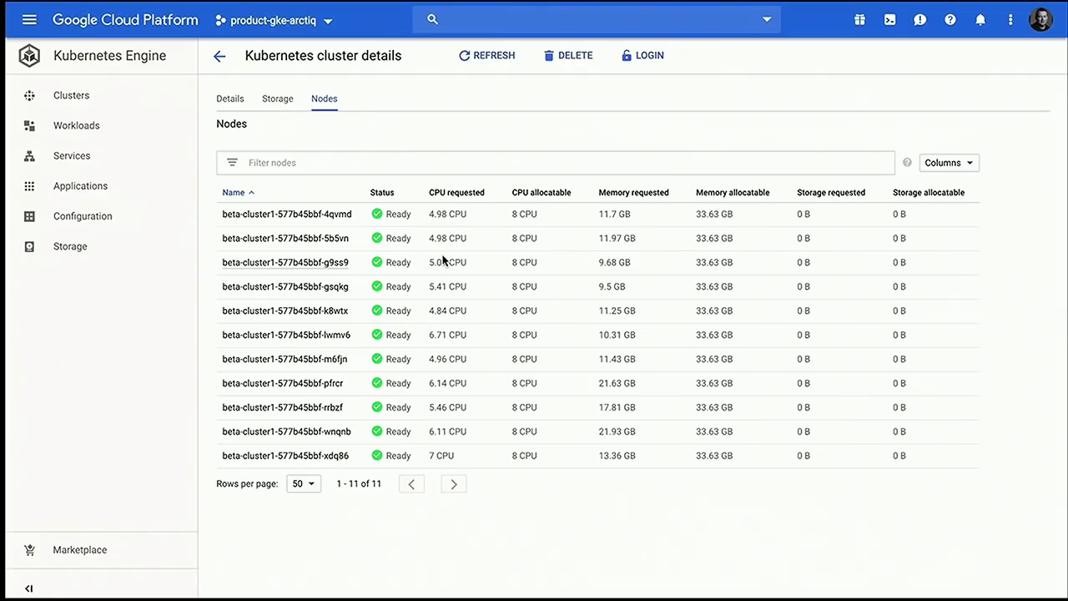
# - Look through the list of workloads deployed in the Kubernetes cluster
pyautogui.click(80, 126)
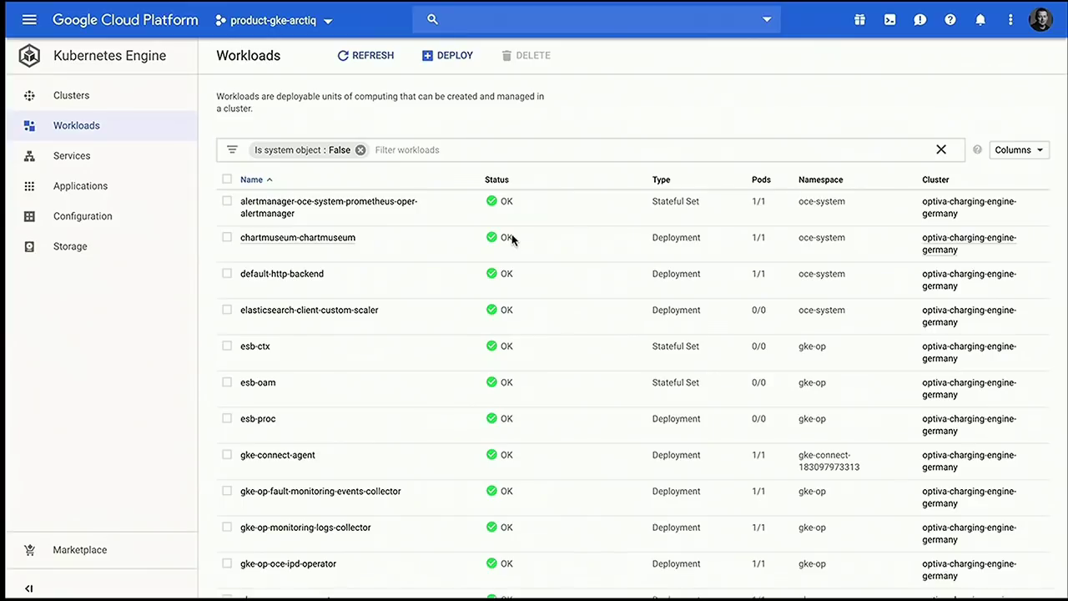
pyautogui.scroll(-2, 512, 240)
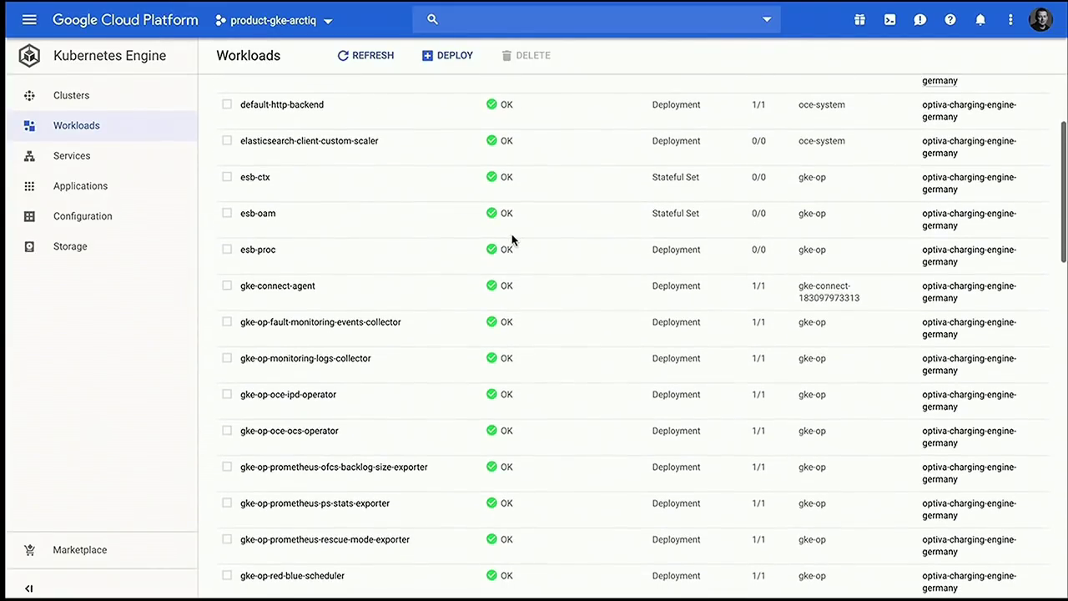
pyautogui.scroll(-5, 511, 240)
pyautogui.scroll(-1, 512, 240)
pyautogui.scroll(5, 511, 240)
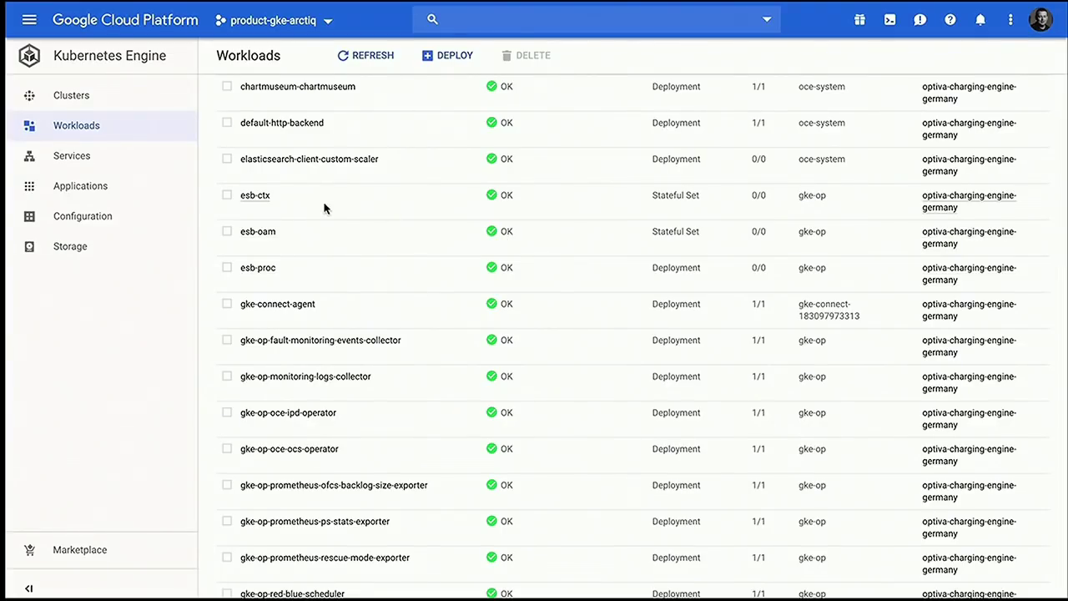
# - Inspect the elasticsearch-client-custom-scaler deployment's overview, details, revision history and events
pyautogui.click(277, 161)
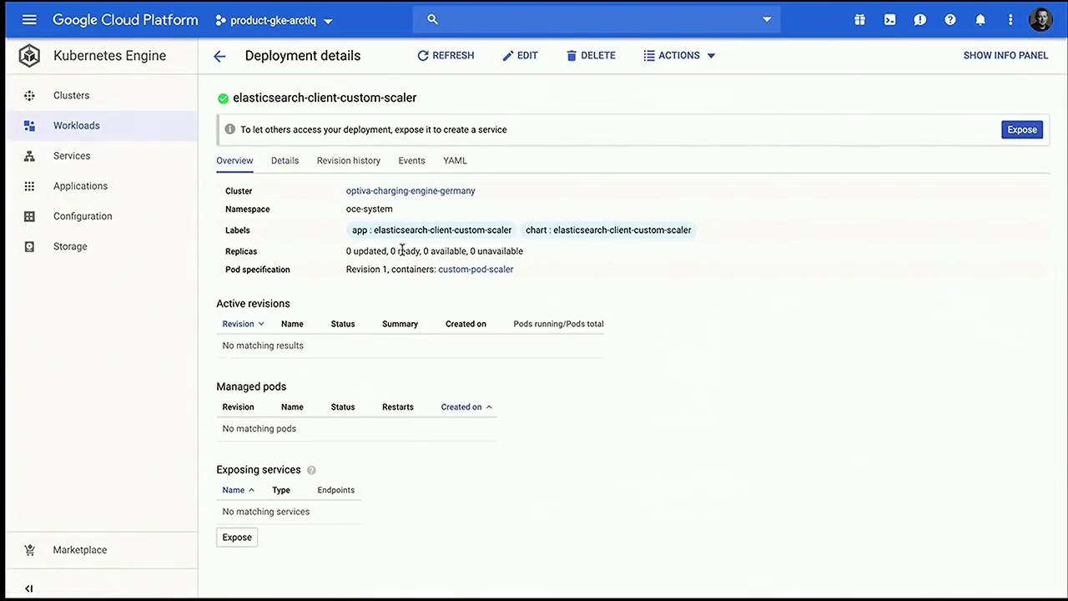
pyautogui.click(287, 163)
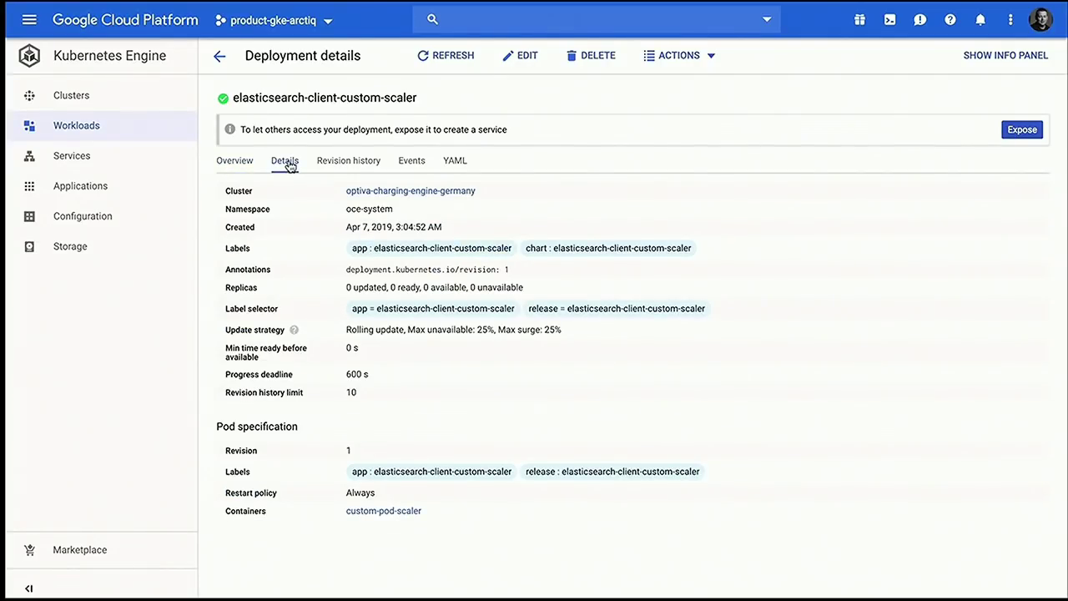
pyautogui.click(338, 164)
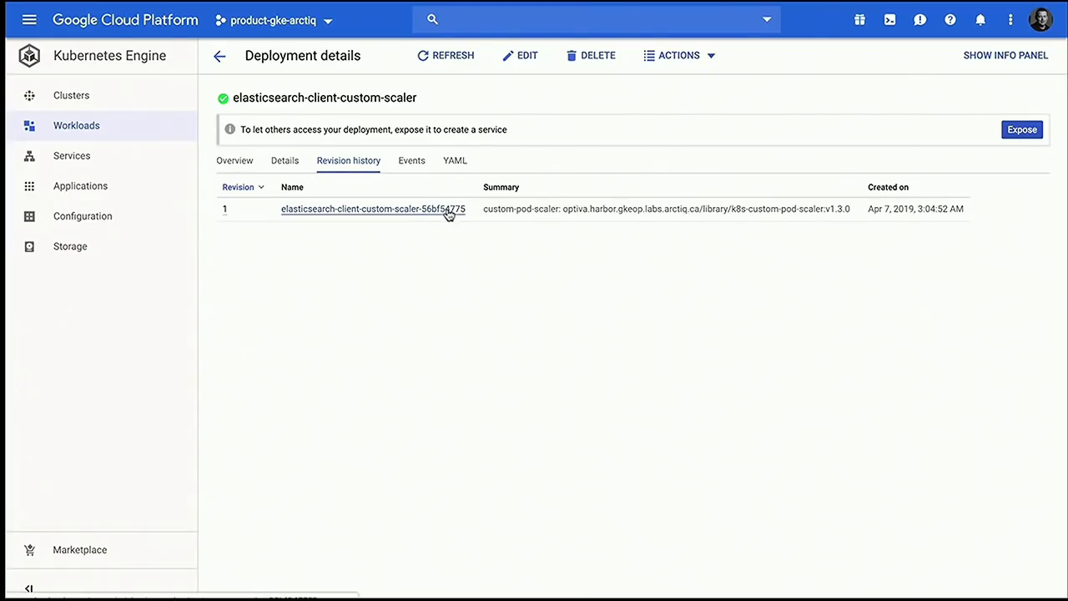
pyautogui.click(420, 164)
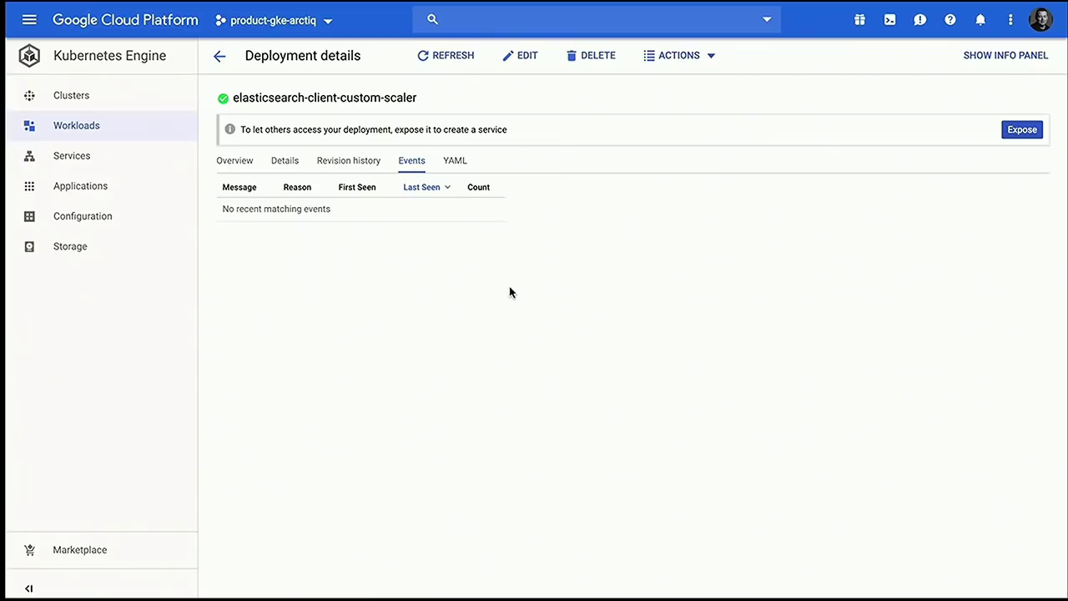
# - Find the harbor-harbor-adminserver service among the cluster's services and inspect its overview, details, events and YAML
pyautogui.click(92, 158)
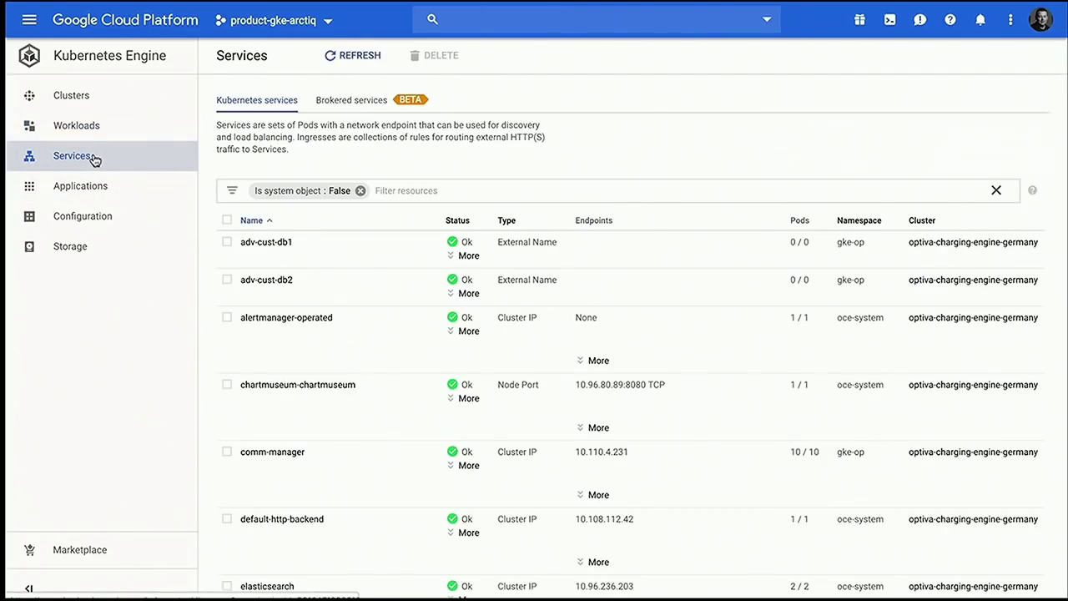
pyautogui.scroll(-4, 398, 351)
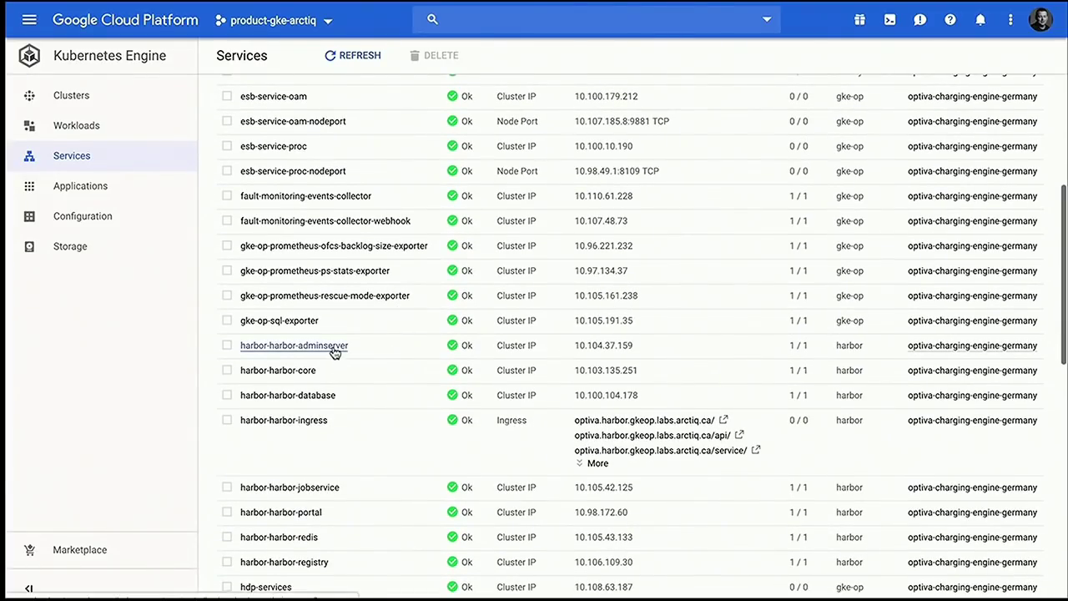
pyautogui.click(332, 348)
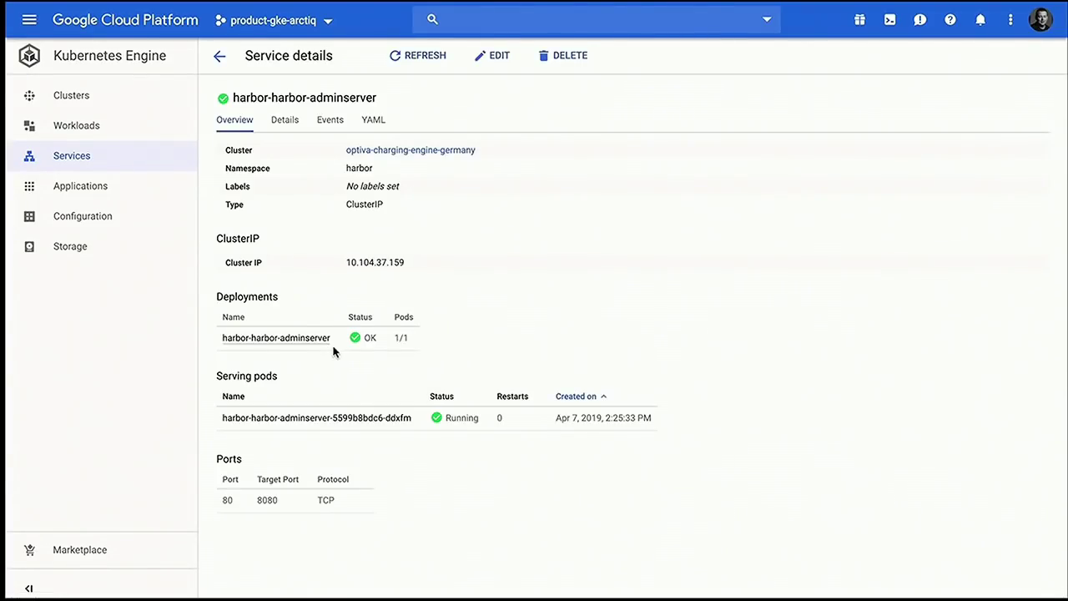
pyautogui.click(294, 123)
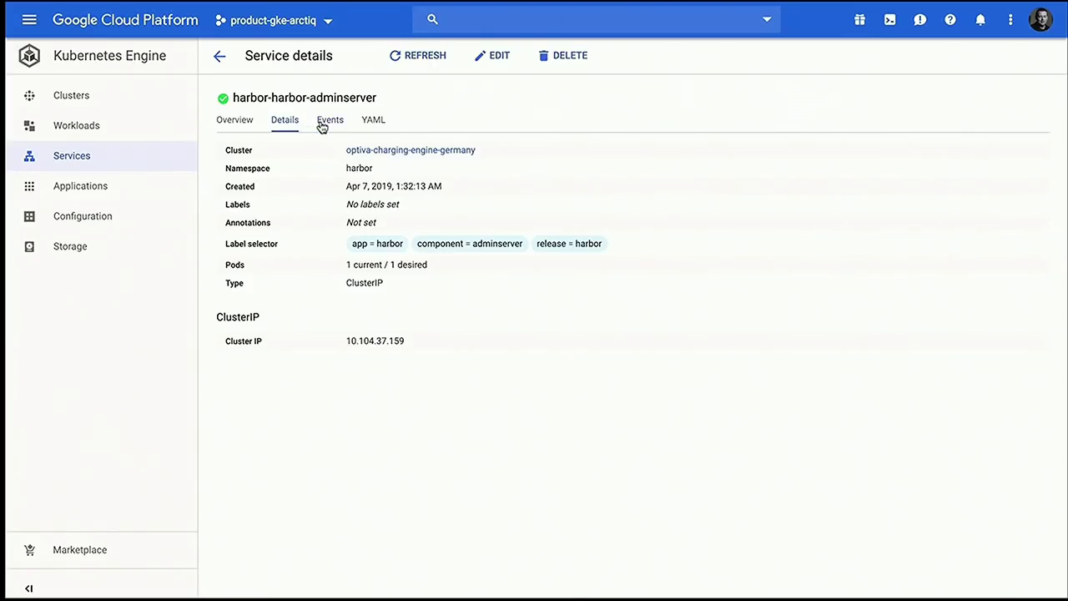
pyautogui.click(325, 122)
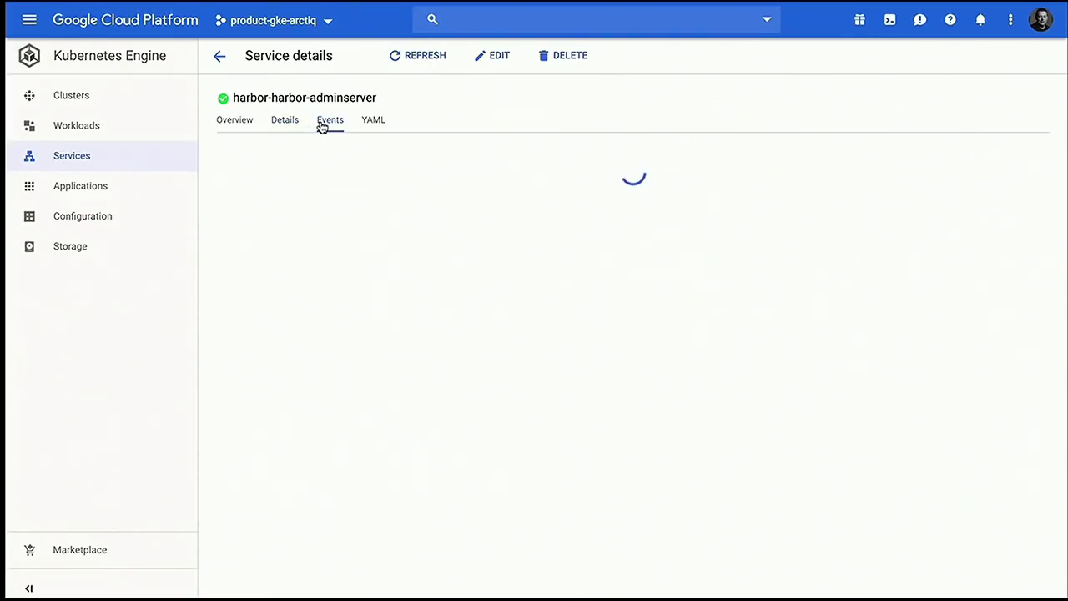
pyautogui.click(378, 122)
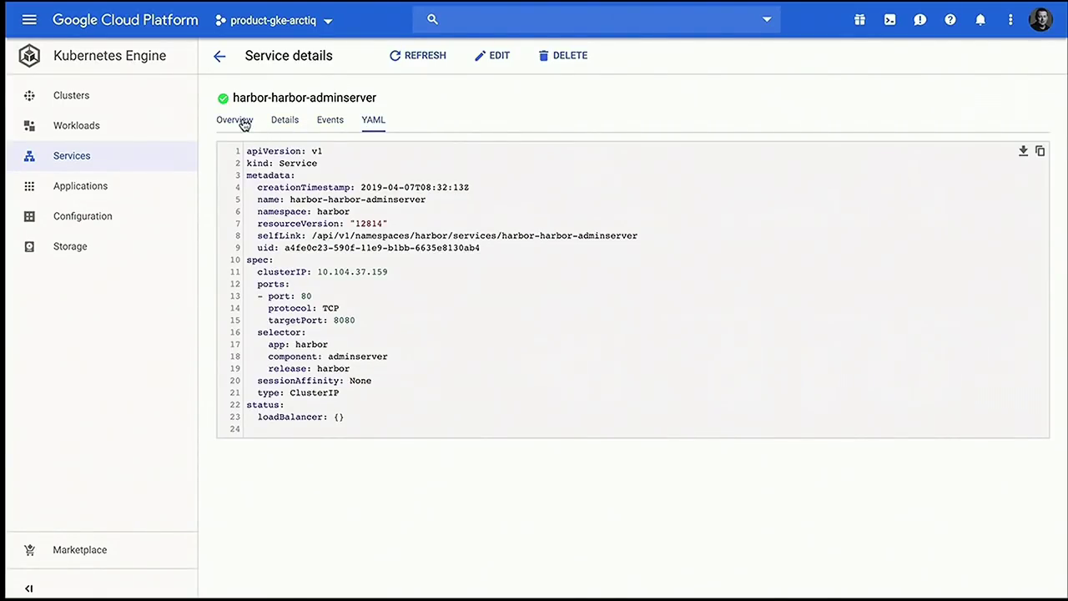
pyautogui.click(242, 123)
# - Review the storage claims and the details of alertmanager-data-alertmanager-0, then open the list of secrets and config maps
pyautogui.click(84, 253)
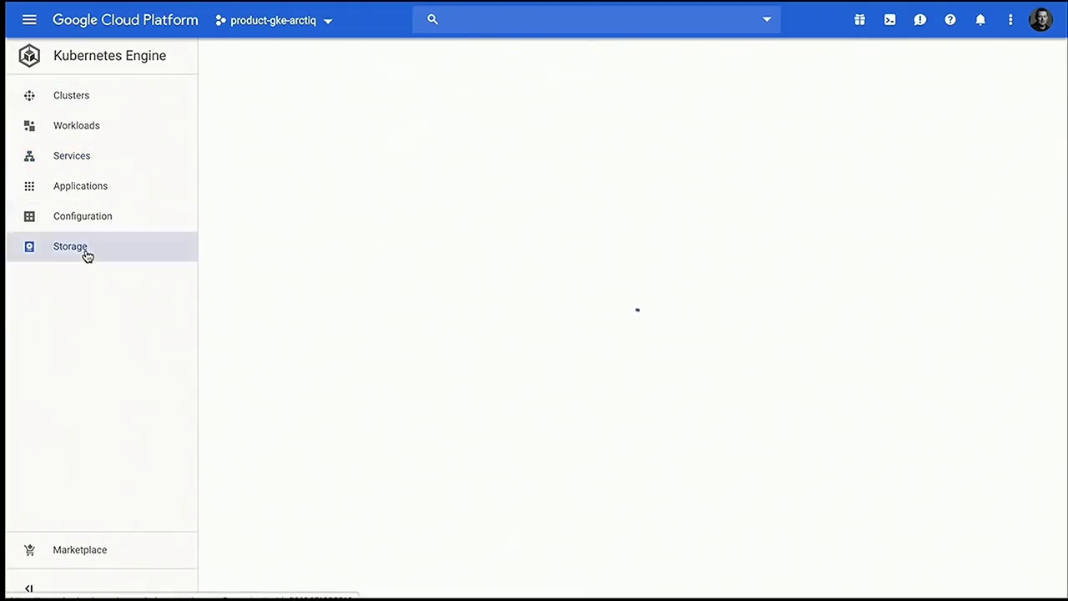
pyautogui.scroll(-2, 381, 324)
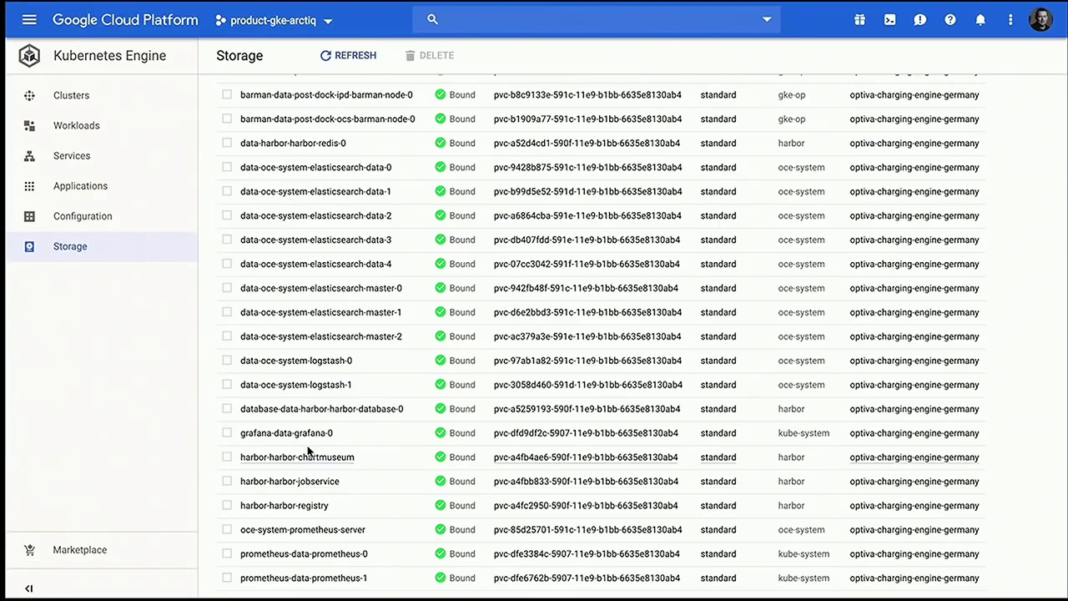
pyautogui.scroll(5, 307, 447)
pyautogui.click(304, 234)
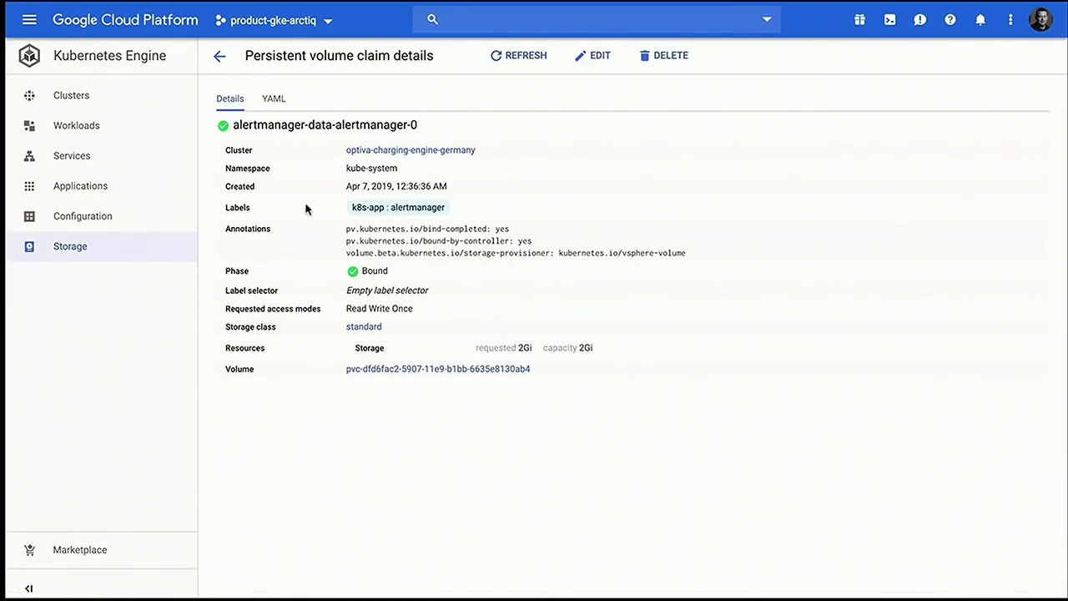
pyautogui.click(119, 217)
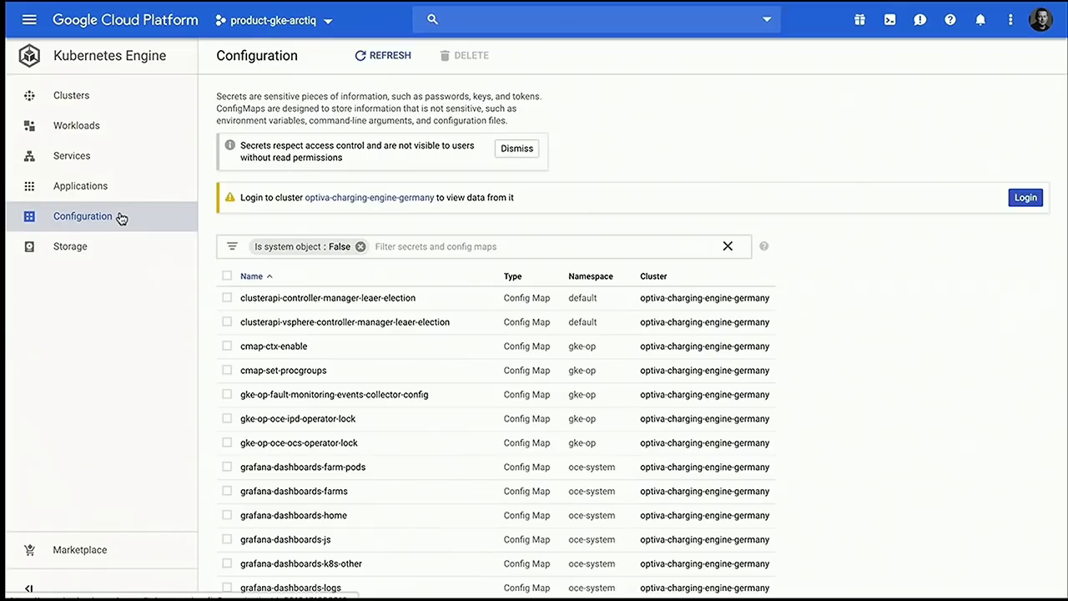
# - Look through the secrets and config maps, inspect the details of cmap-ctx-enable, and return to the clusters
pyautogui.scroll(-4, 473, 370)
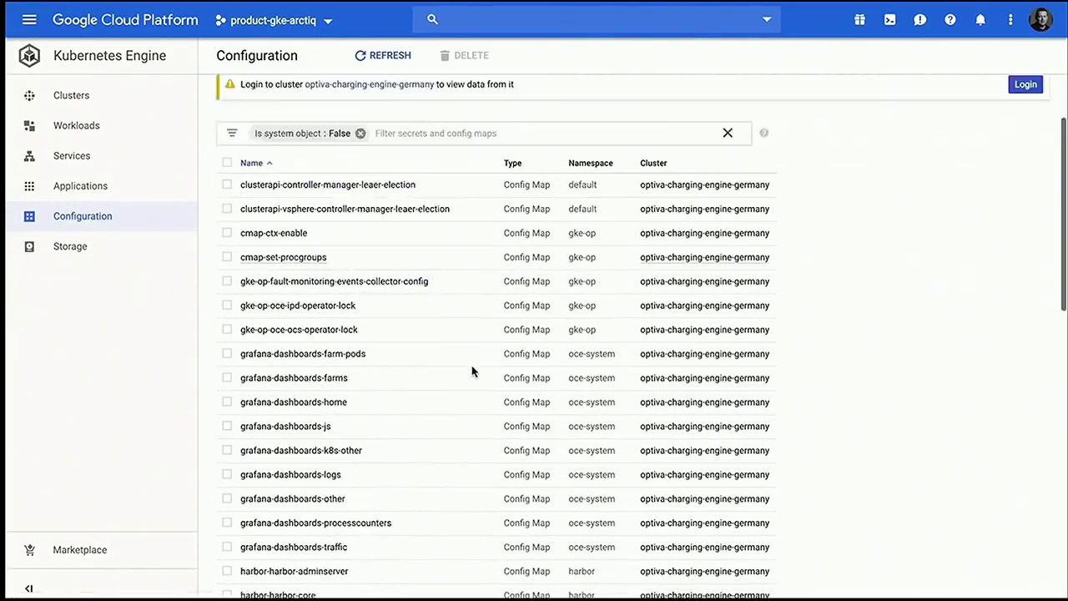
pyautogui.scroll(4, 472, 370)
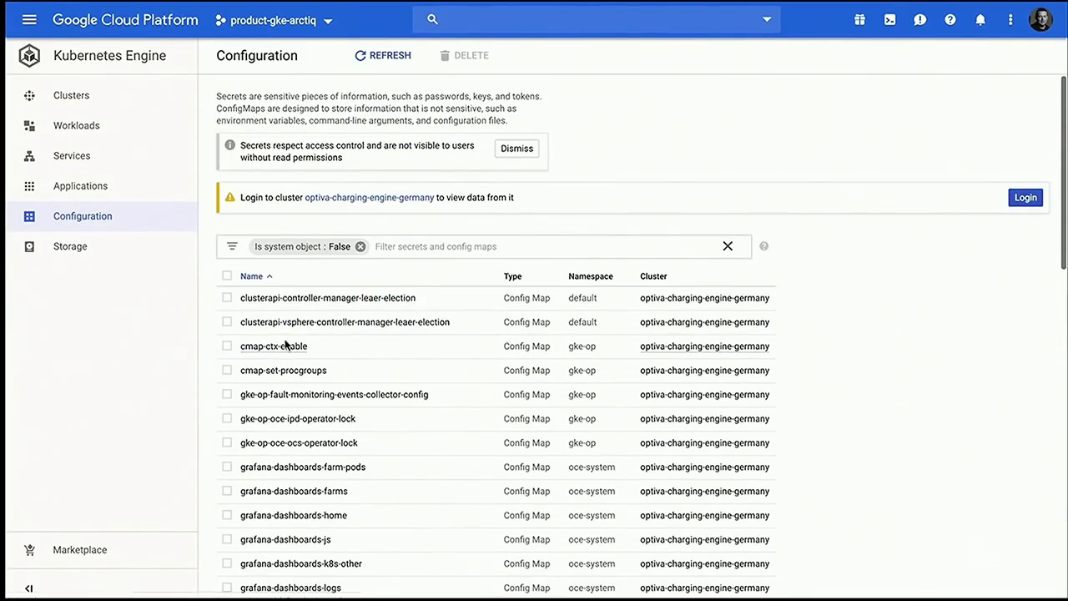
pyautogui.click(283, 343)
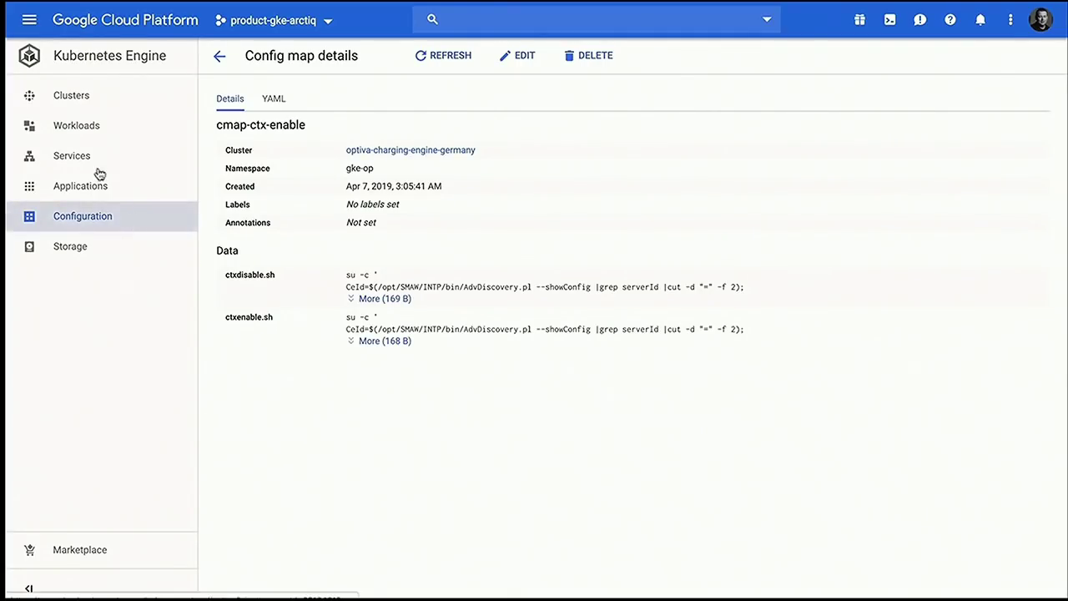
pyautogui.click(78, 97)
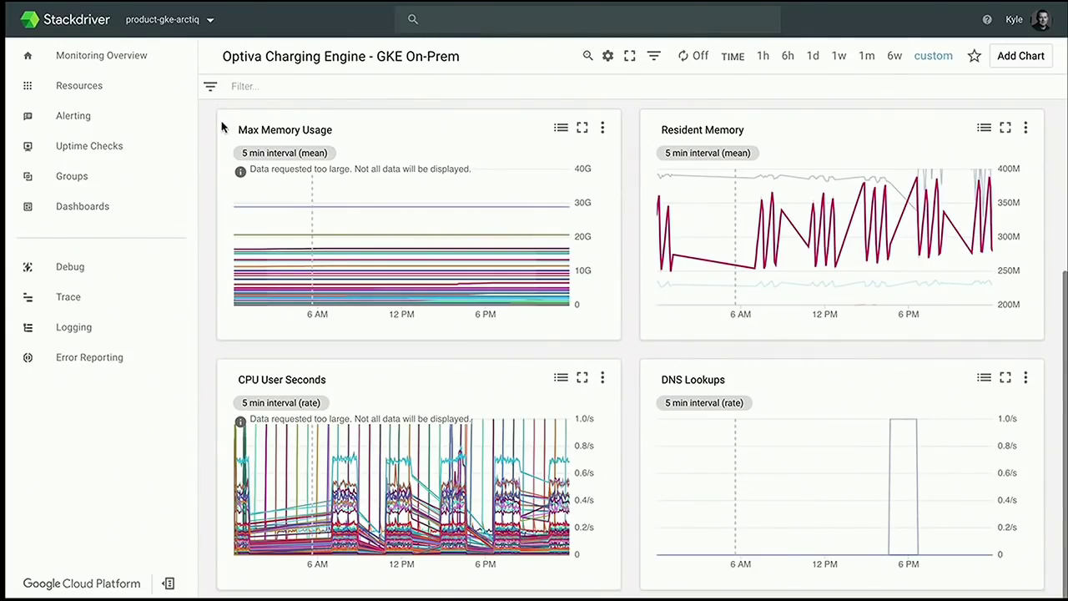
# - Switch to Stackdriver and review the charts on the Optiva Charging Engine - GKE On-Prem dashboard
pyautogui.scroll(3, 376, 203)
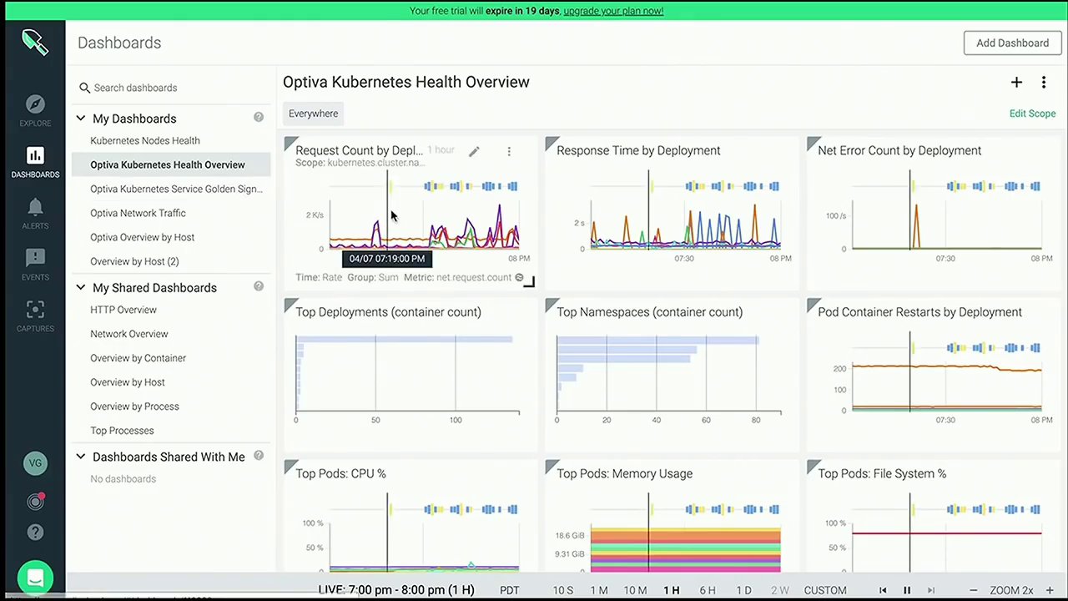
# - In Sysdig's Optiva Kubernetes Health Overview dashboard, narrow the time range to 7:20 pm - 7:42 pm and review the deployment and pod charts
pyautogui.moveTo(392, 218); pyautogui.dragTo(460, 231)
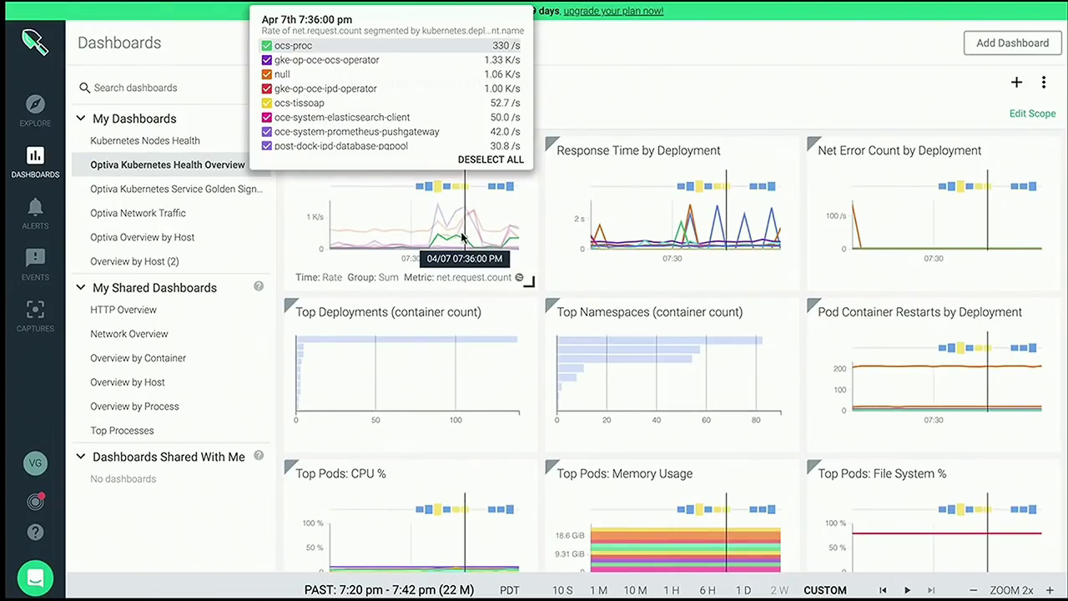
pyautogui.scroll(-3, 618, 400)
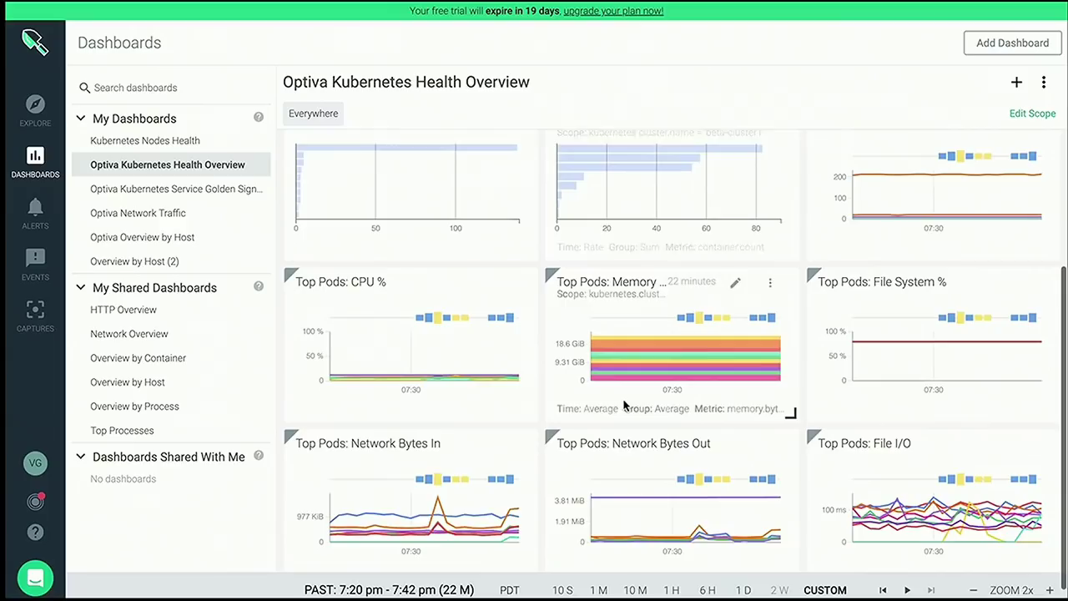
pyautogui.scroll(3, 596, 377)
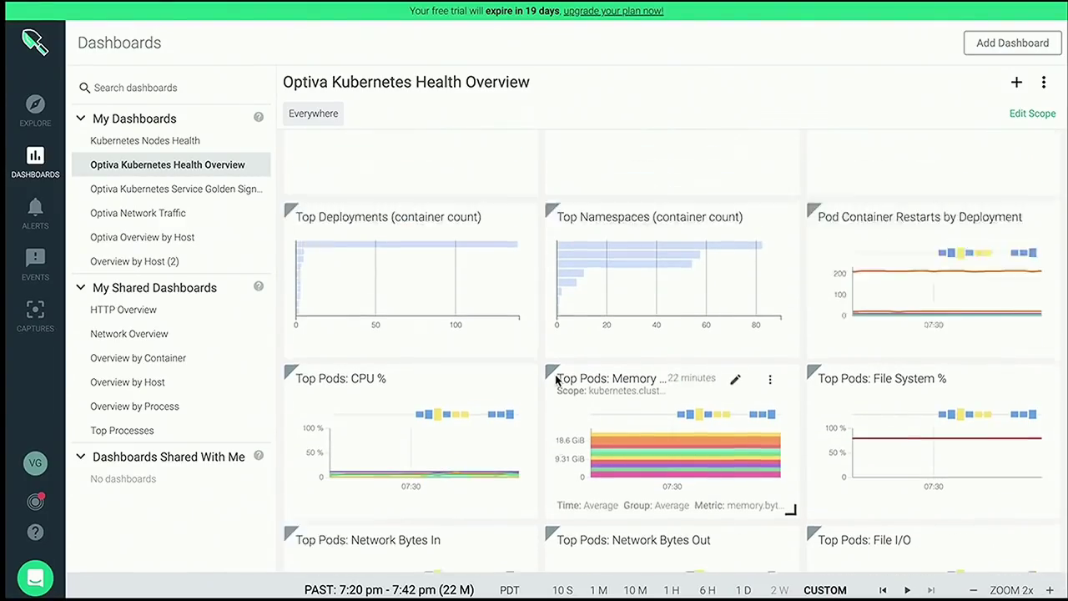
# - Open the Optiva Network Traffic dashboard and expand the beta-cluster1 node in the traffic map of deployments and pods
pyautogui.click(210, 197)
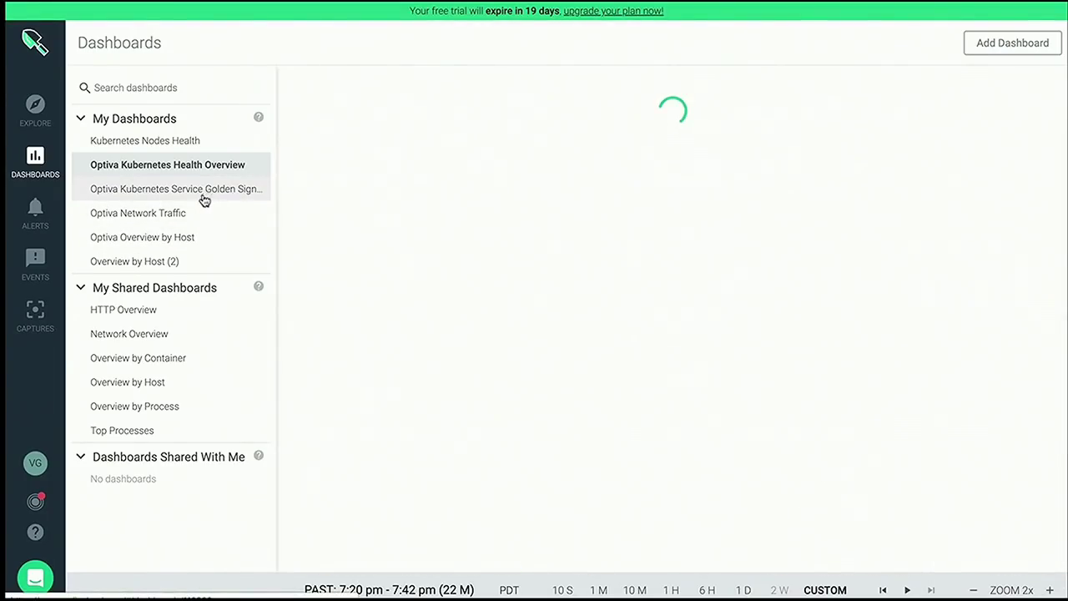
pyautogui.click(185, 214)
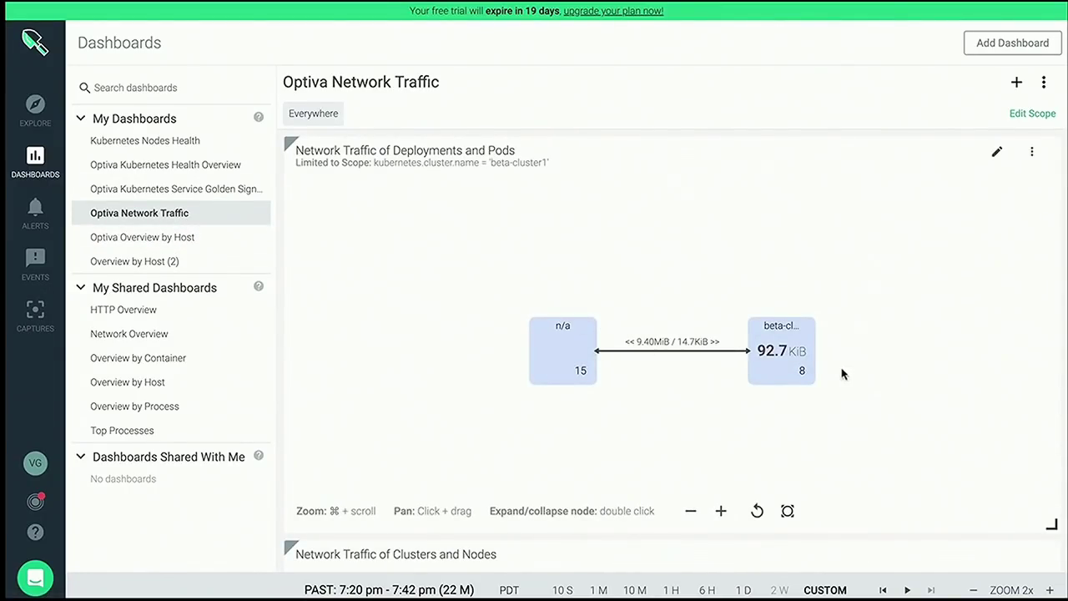
pyautogui.doubleClick(801, 369)
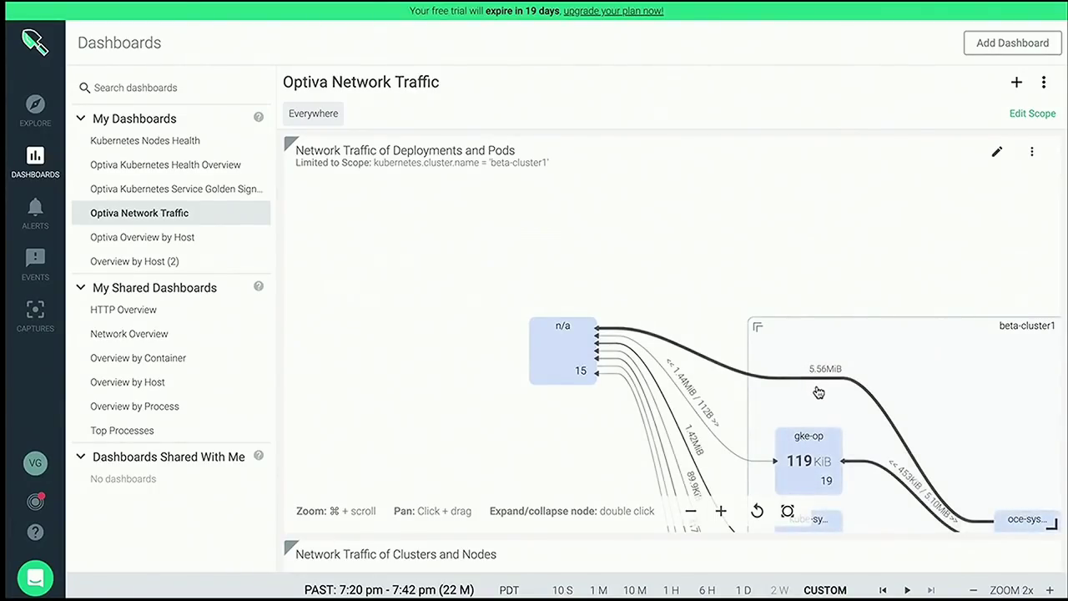
pyautogui.scroll(-3, 818, 384)
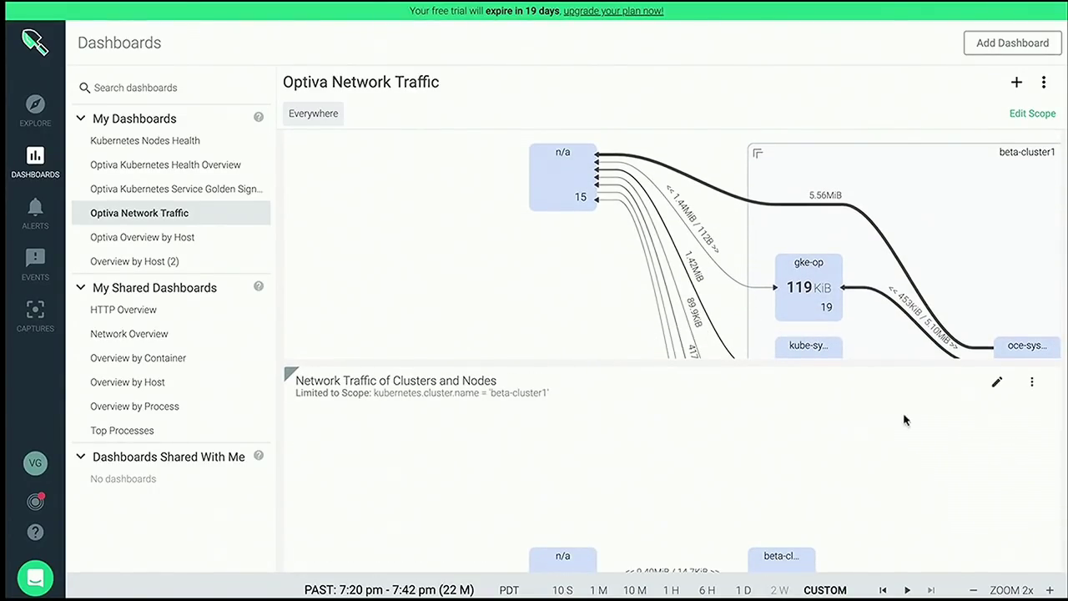
# - Look through the Optiva Overview by Host, Overview by Host (2), HTTP Overview and Network Overview dashboards
pyautogui.click(183, 240)
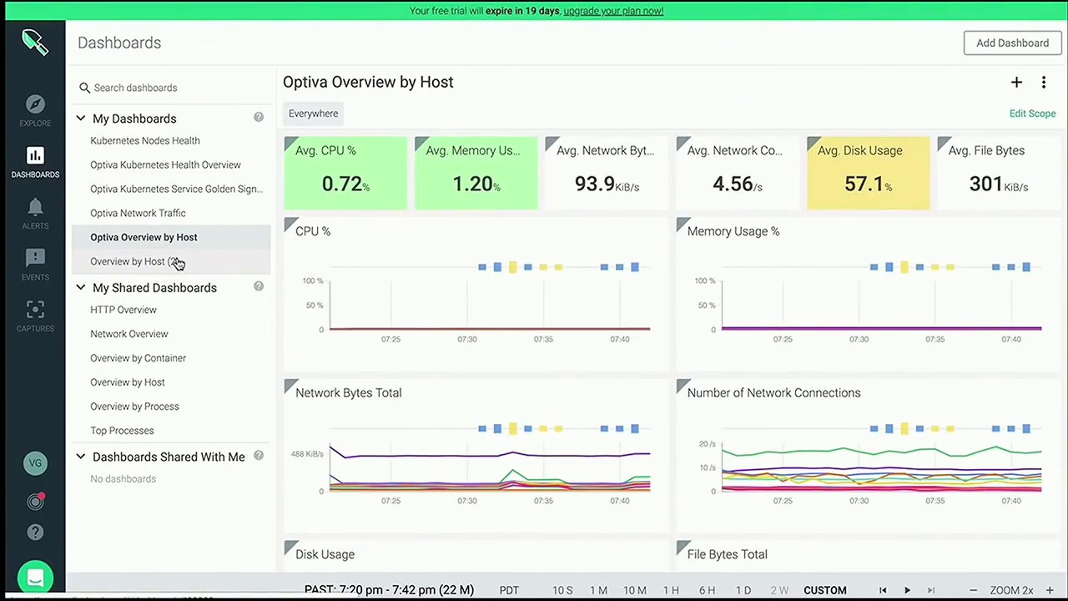
pyautogui.click(170, 261)
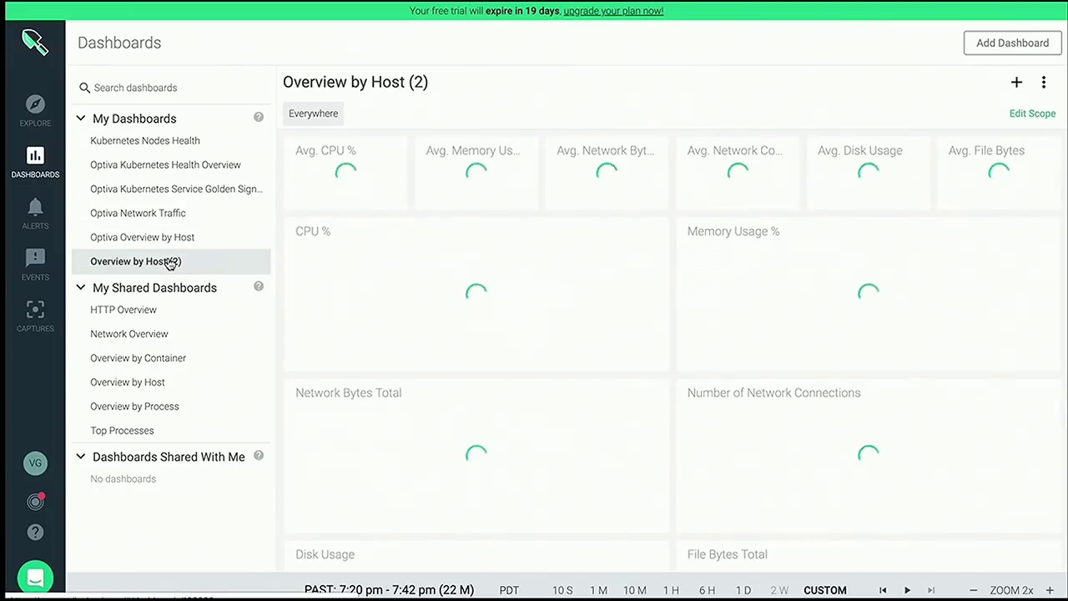
pyautogui.click(148, 310)
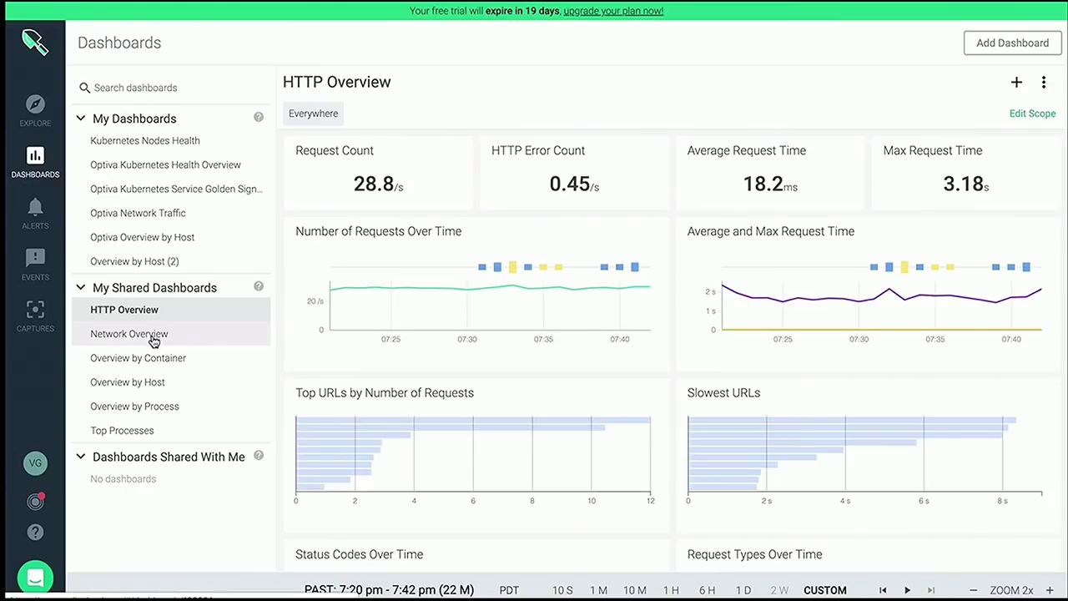
pyautogui.click(154, 340)
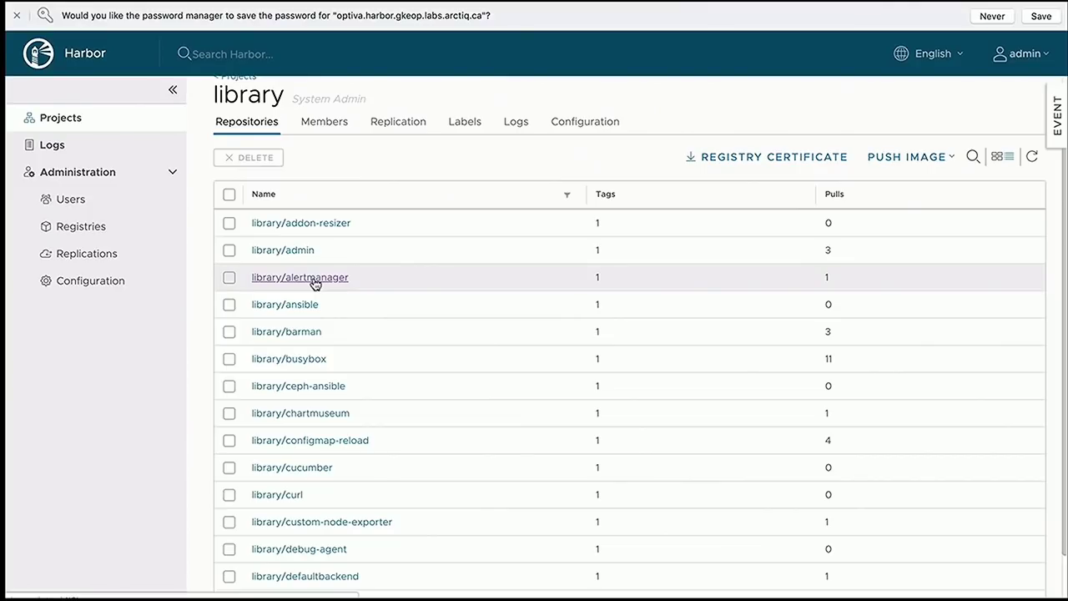
# - In Harbor's library project, inspect the images of the library/alertmanager repository and return to the repository list
pyautogui.click(315, 285)
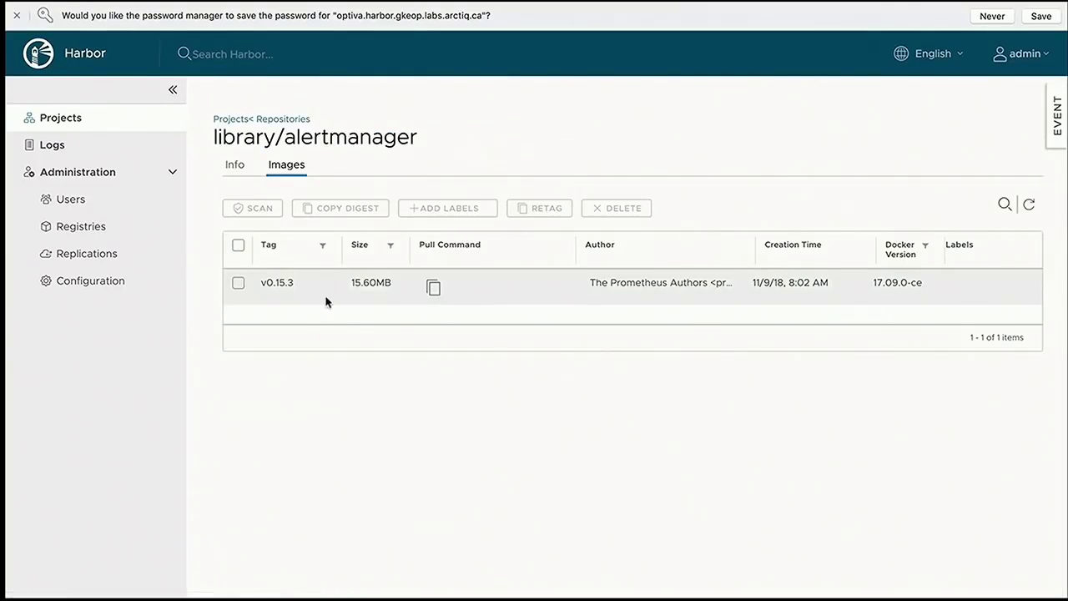
pyautogui.hscroll(-5, 344, 335)
pyautogui.hscroll(-5, 226, 214)
pyautogui.click(265, 261)
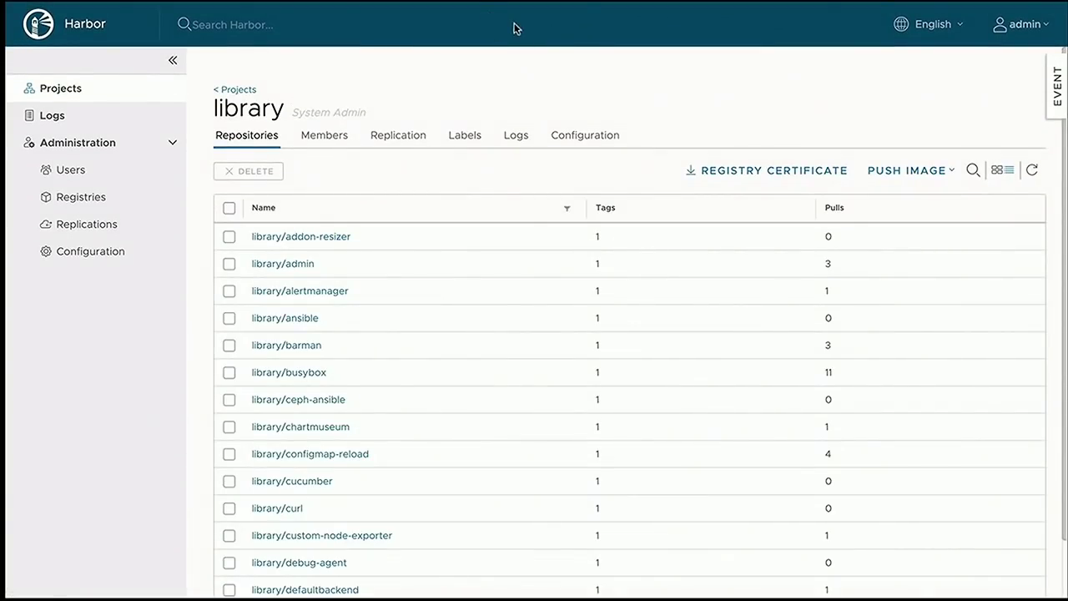